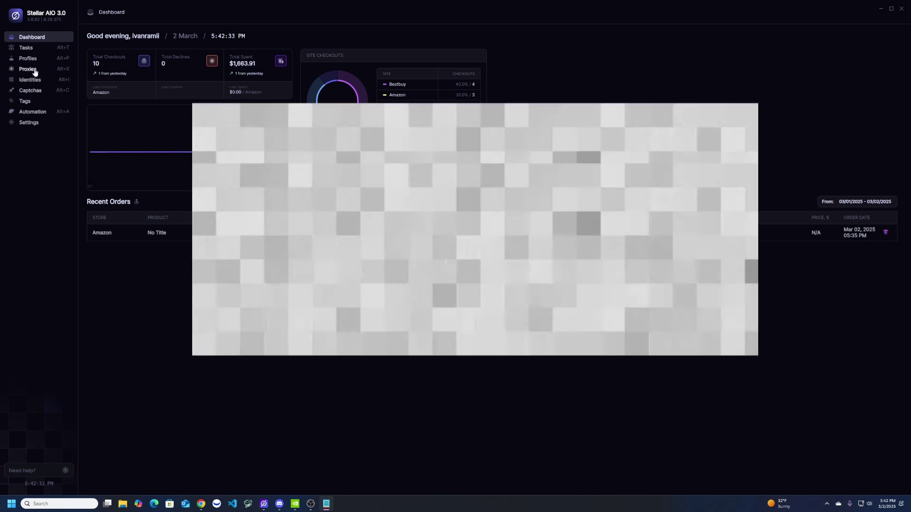
- Go to the Proxies page listing the Wealth proxy group's proxies
{"action": "left_click", "coordinate": [29, 69]}
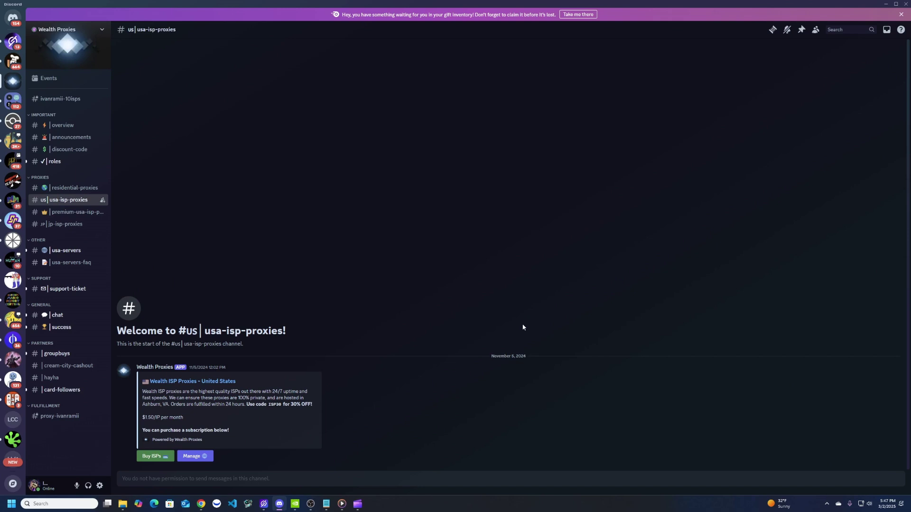
- Switch to the Wealth Proxies premium-usa-isp-proxies channel in Discord
{"action": "left_click", "coordinate": [69, 213]}
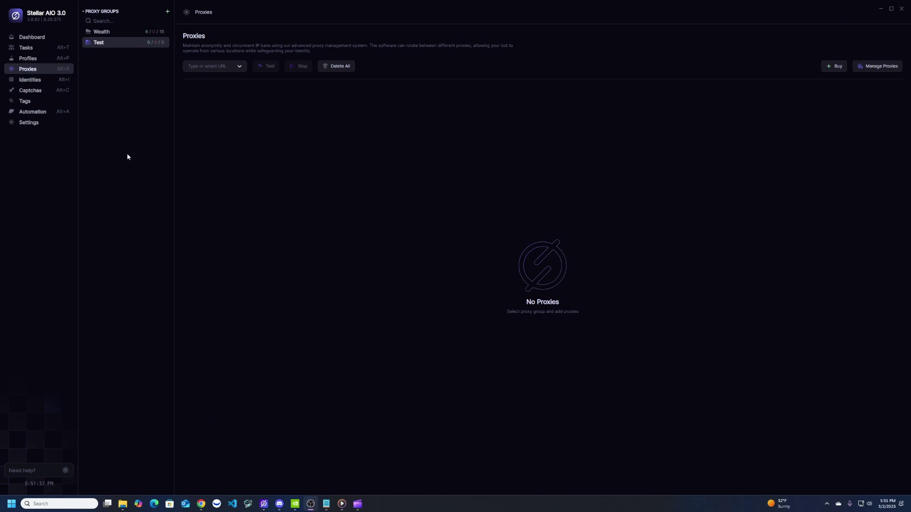
- Make Amazon the proxy-test site for the Wealth group, then show the empty Test group
{"action": "left_click", "coordinate": [875, 72]}
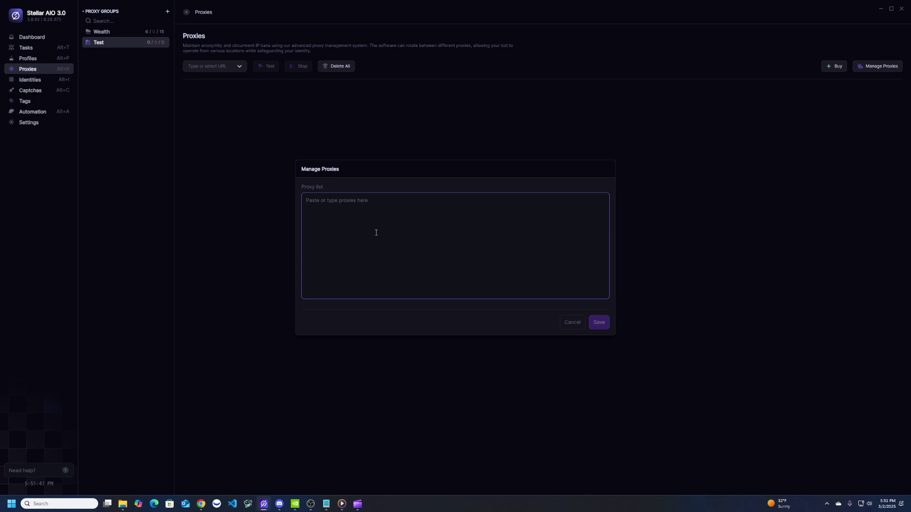
{"action": "left_click", "coordinate": [573, 321]}
{"action": "left_click", "coordinate": [98, 34]}
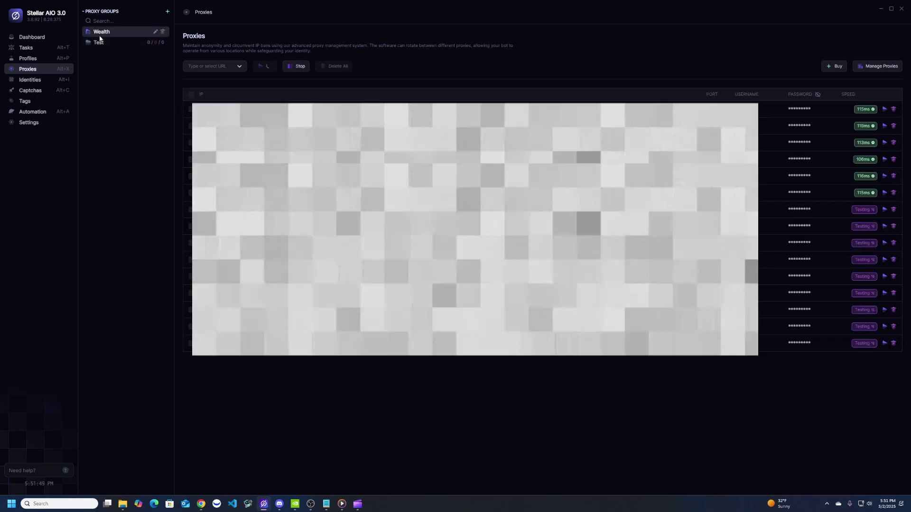
{"action": "left_click", "coordinate": [230, 65]}
{"action": "left_click", "coordinate": [210, 86]}
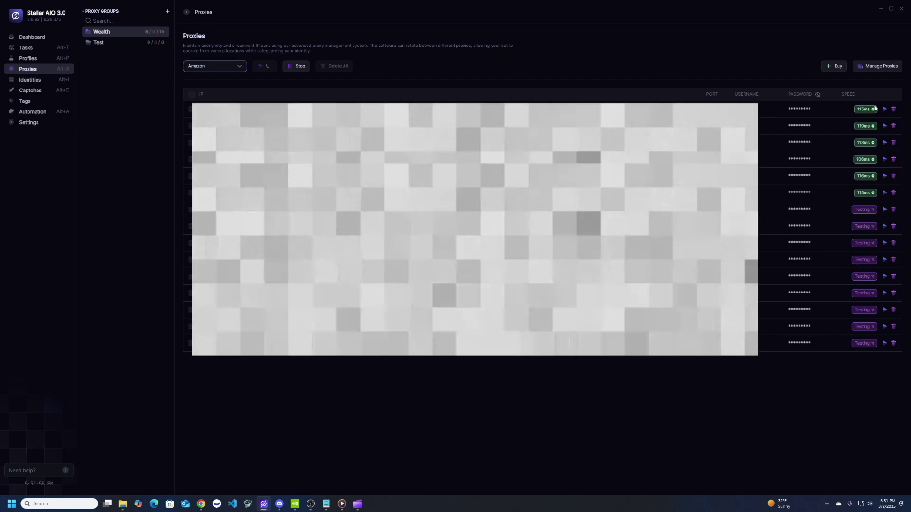
{"action": "left_click", "coordinate": [104, 42]}
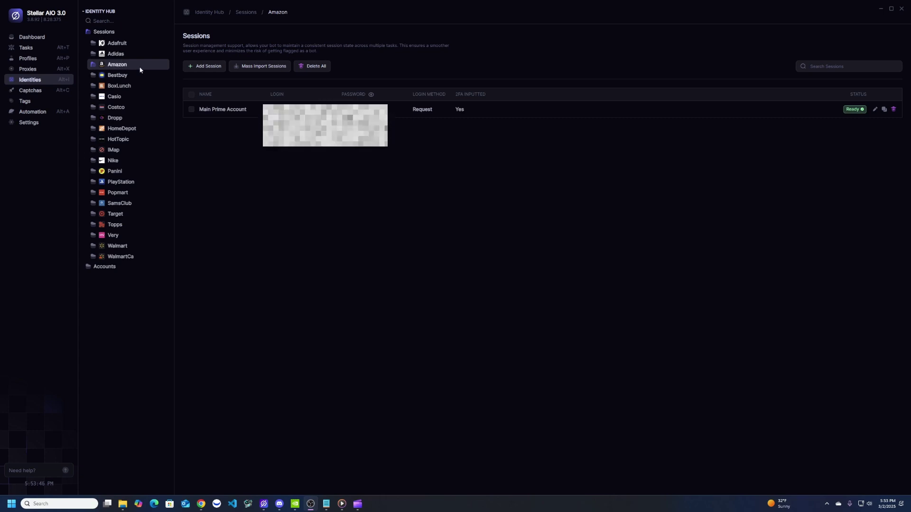
- Add a new Amazon session named Prime with region United States
{"action": "left_click", "coordinate": [210, 69]}
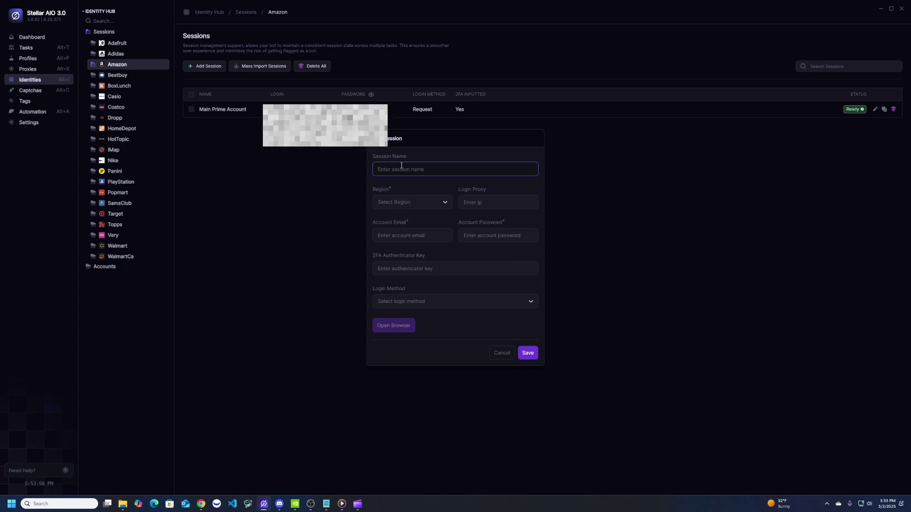
{"action": "type", "text": "Prime"}
{"action": "left_click", "coordinate": [417, 203]}
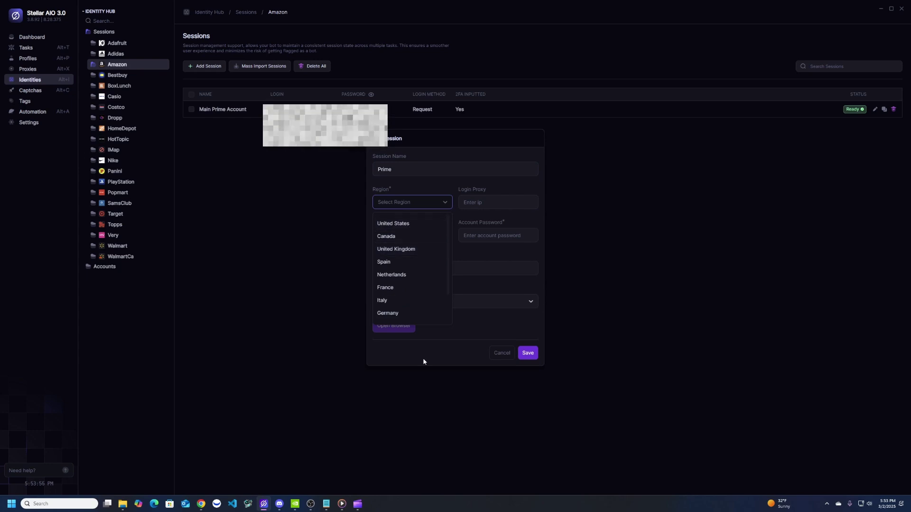
{"action": "left_click", "coordinate": [412, 224]}
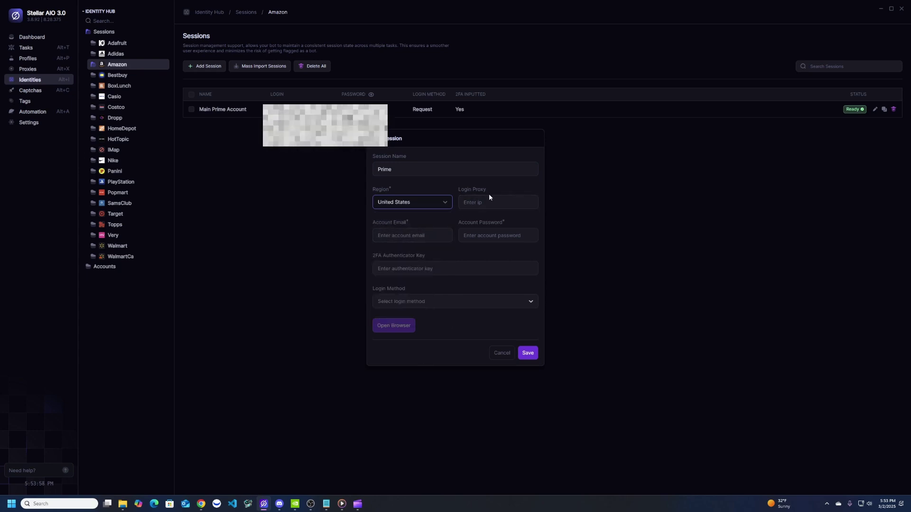
- Fill the Prime session's login proxy, email and password with placeholder values
{"action": "left_click", "coordinate": [468, 203]}
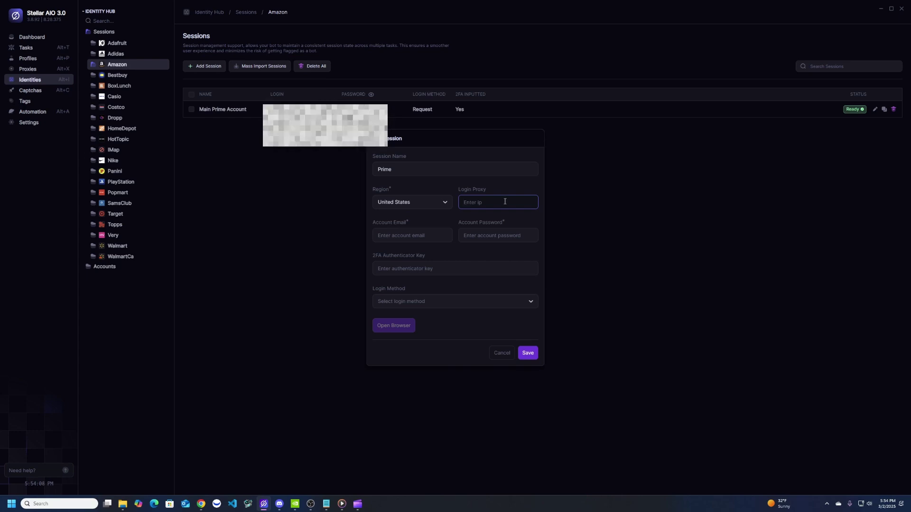
{"action": "left_click", "coordinate": [429, 236]}
{"action": "left_click", "coordinate": [487, 203]}
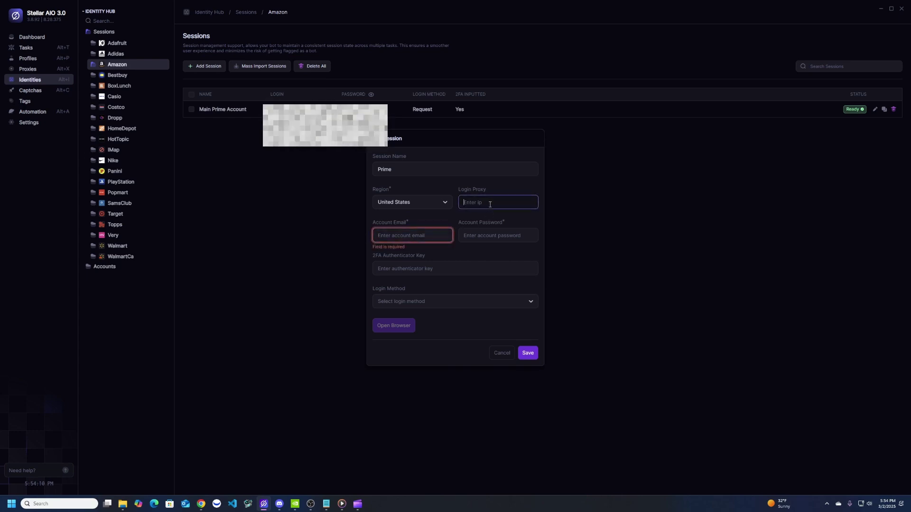
{"action": "type", "text": "ip"}
{"action": "key", "text": "BackSpace"}
{"action": "key", "text": "BackSpace"}
{"action": "type", "text": "adddres"}
{"action": "left_click", "coordinate": [407, 236]}
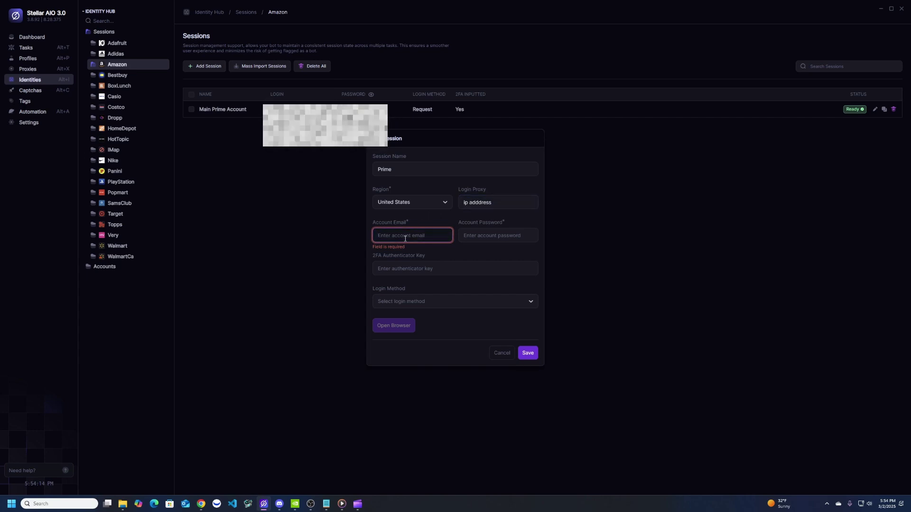
{"action": "type", "text": "eimail"}
{"action": "left_click", "coordinate": [527, 235]}
{"action": "type", "text": "password"}
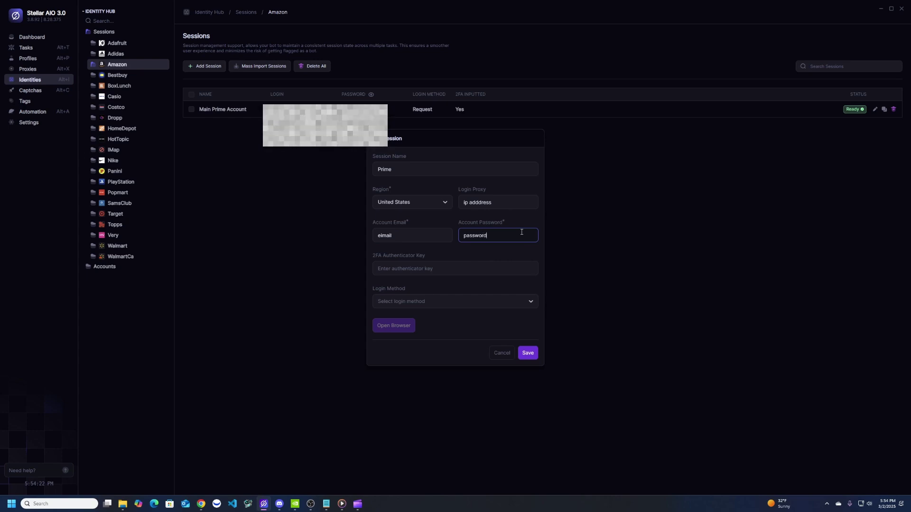
{"action": "left_click", "coordinate": [465, 274]}
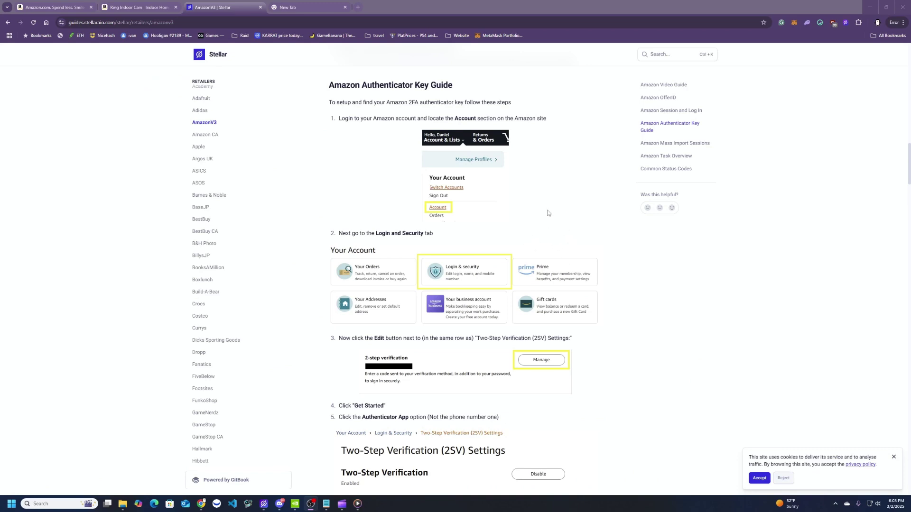
- Reveal and select the manual authenticator setup key on Amazon's 2-Step Verification page
{"action": "left_click", "coordinate": [52, 7]}
{"action": "mouse_move", "coordinate": [812, 54]}
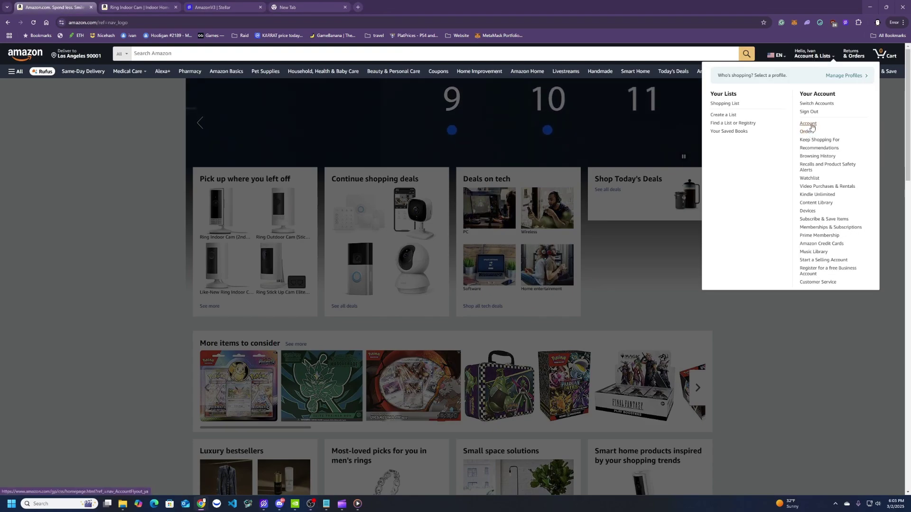
{"action": "left_click", "coordinate": [809, 124]}
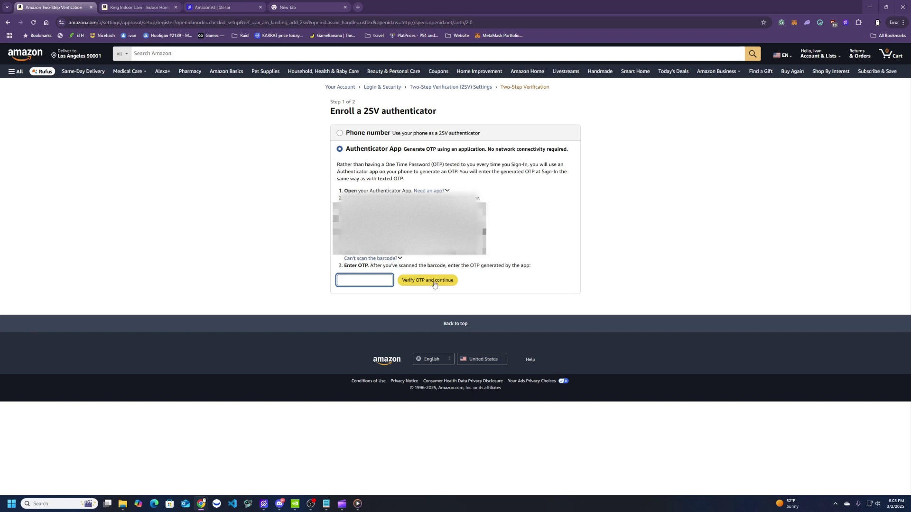
{"action": "left_click", "coordinate": [386, 259]}
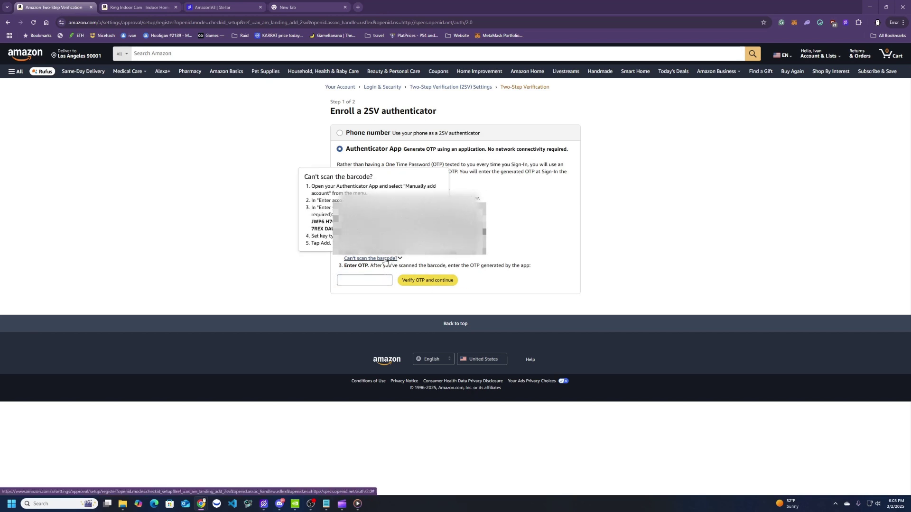
{"action": "left_click_drag", "start_coordinate": [311, 222], "coordinate": [361, 230]}
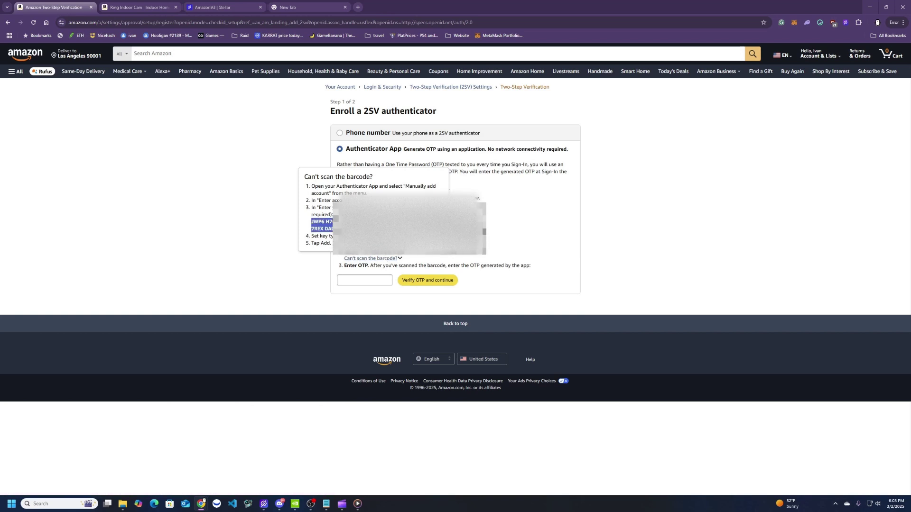
{"action": "left_click", "coordinate": [311, 225]}
{"action": "left_click_drag", "start_coordinate": [309, 226], "coordinate": [351, 230]}
- Start another Amazon session in Stellar AIO, then open Amazon's 1-Click settings
{"action": "left_click", "coordinate": [264, 504]}
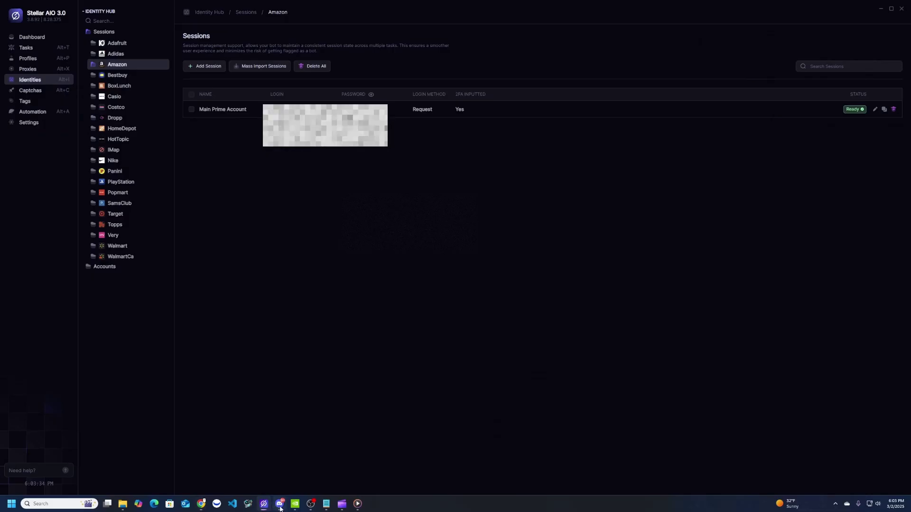
{"action": "left_click", "coordinate": [205, 66]}
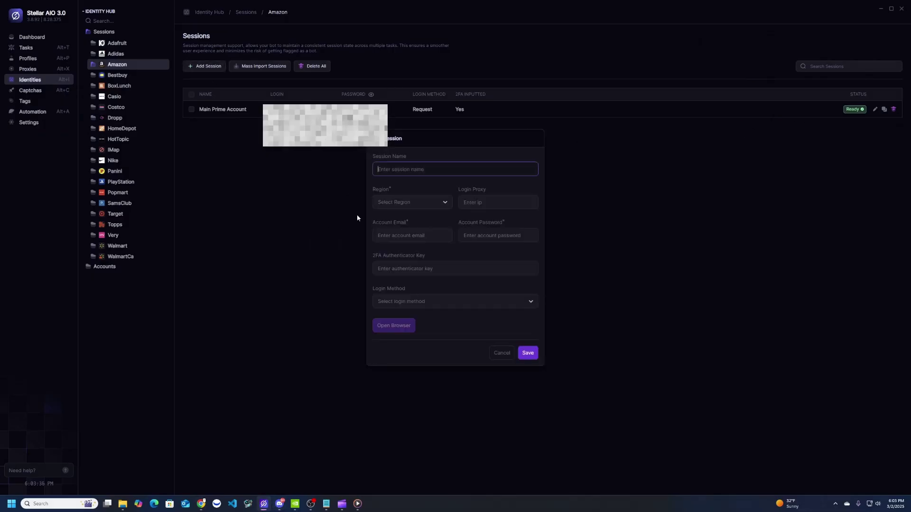
{"action": "left_click", "coordinate": [403, 269]}
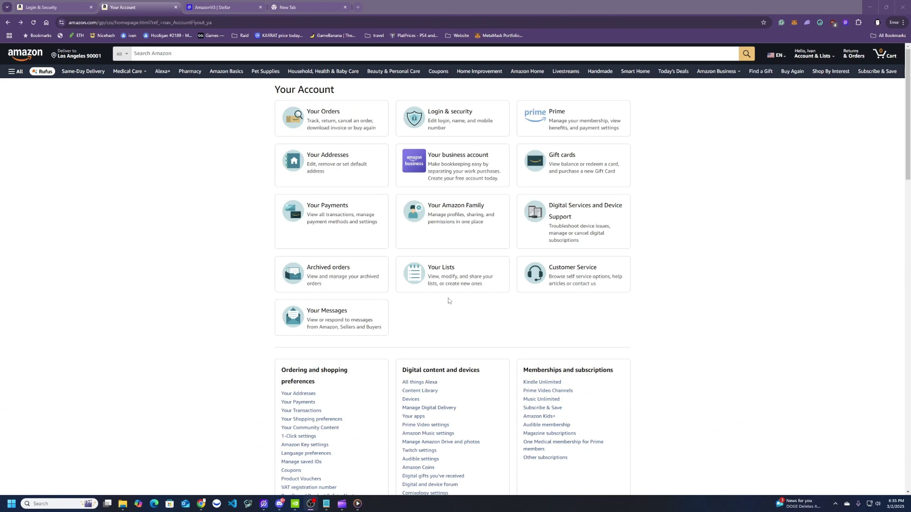
{"action": "scroll", "coordinate": [388, 346], "scroll_direction": "down", "scroll_amount": 2}
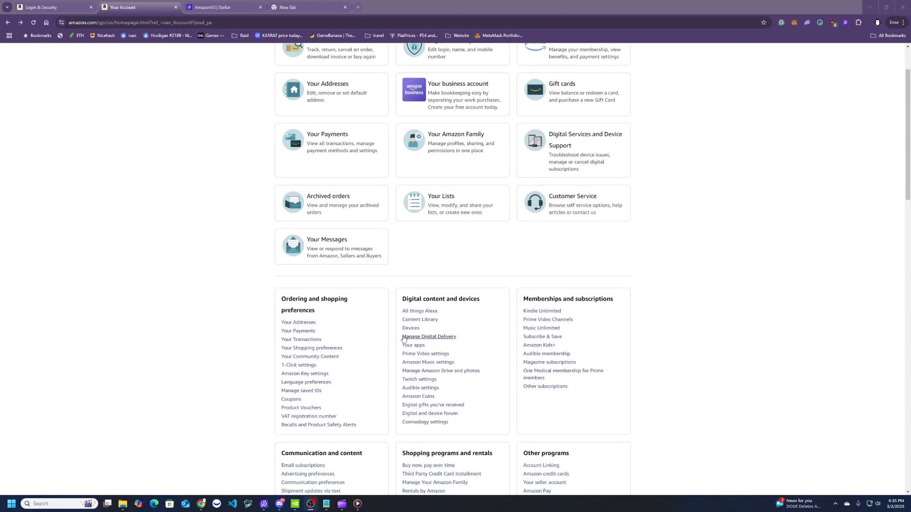
{"action": "left_click", "coordinate": [290, 366]}
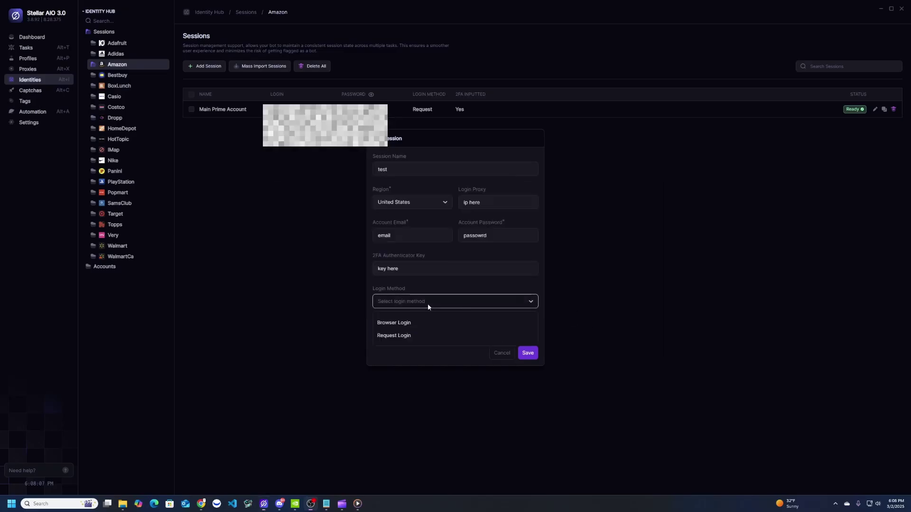
- Give the test session the Request Login method and save it
{"action": "left_click", "coordinate": [413, 337]}
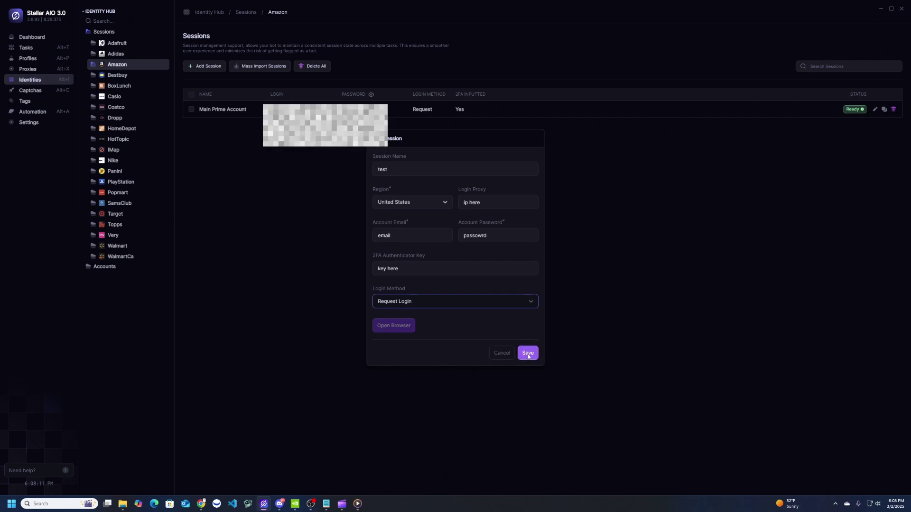
{"action": "left_click", "coordinate": [528, 354]}
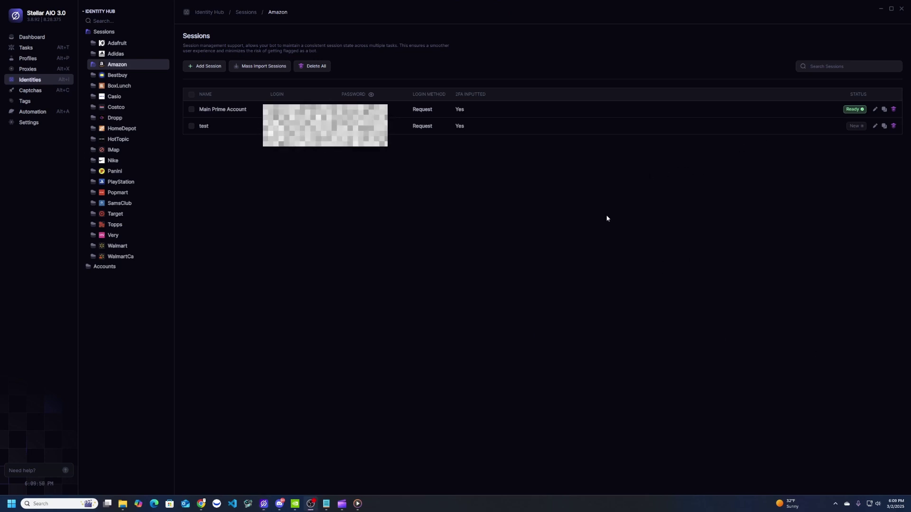
- Create an AmazonV3 task group named Test2
{"action": "left_click", "coordinate": [24, 49]}
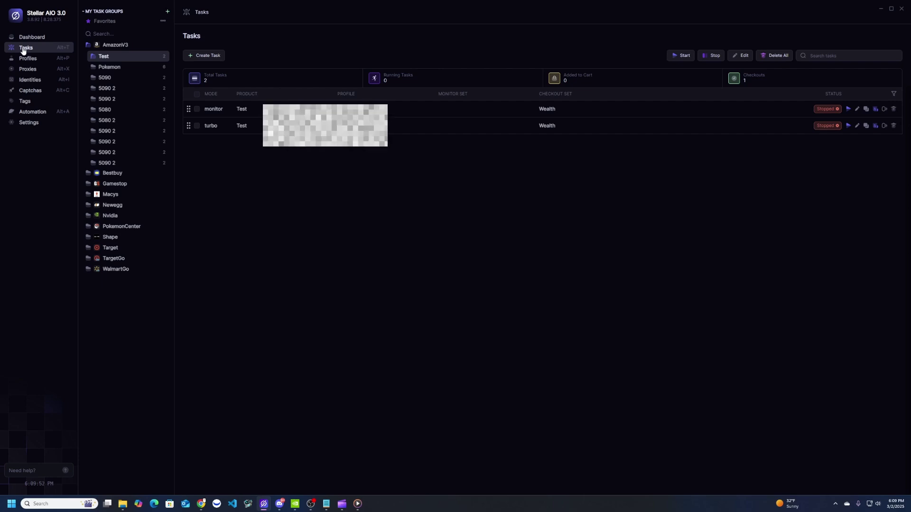
{"action": "mouse_move", "coordinate": [115, 45]}
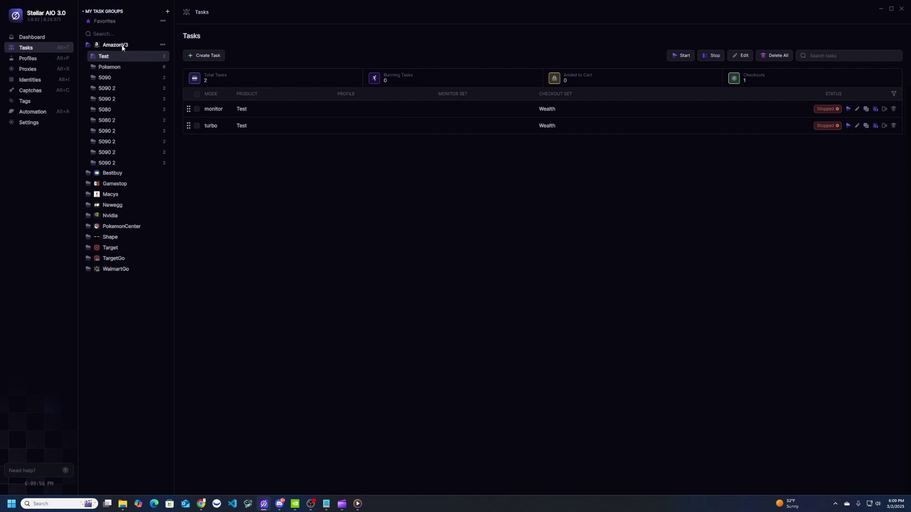
{"action": "left_click", "coordinate": [168, 12]}
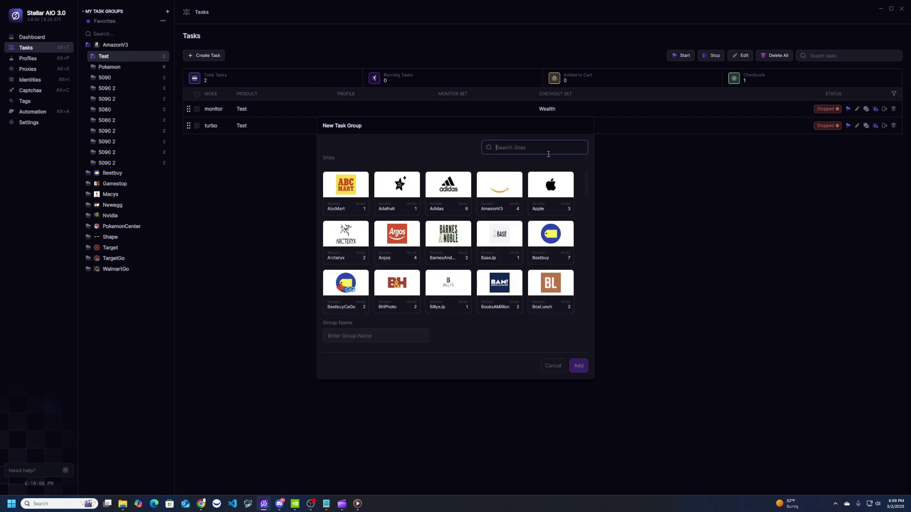
{"action": "type", "text": "amaz"}
{"action": "left_click", "coordinate": [352, 196]}
{"action": "left_click", "coordinate": [574, 367]}
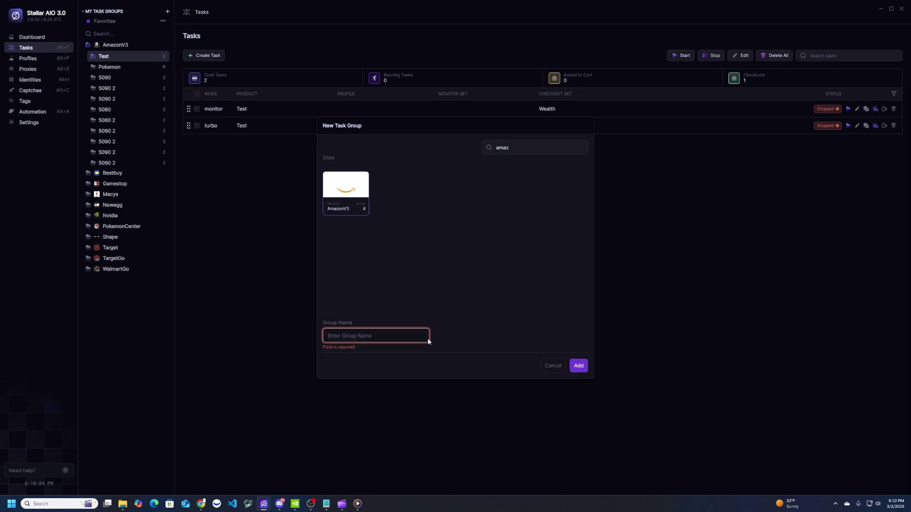
{"action": "left_click", "coordinate": [405, 333]}
{"action": "type", "text": "Test2"}
{"action": "key", "text": "Return"}
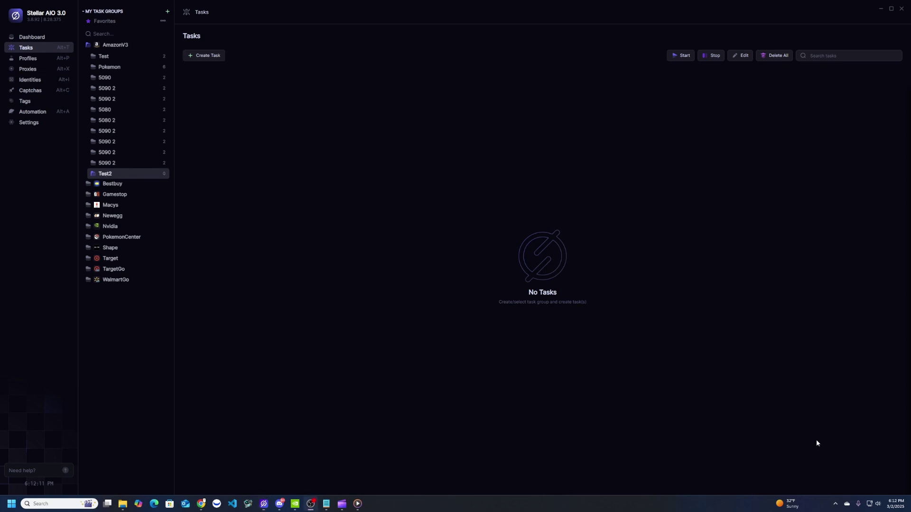
- Start a Test2 task named Monitor in monitor mode with Wealth checkout proxy
{"action": "left_click", "coordinate": [208, 58]}
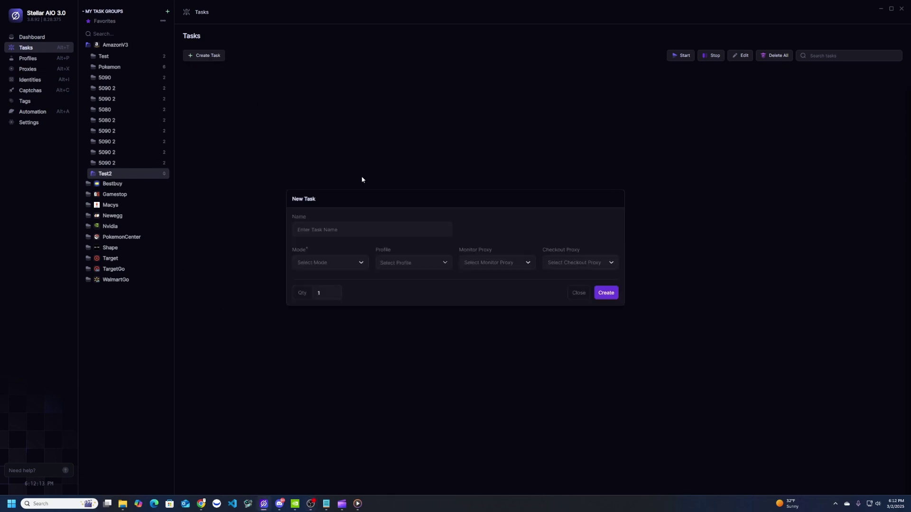
{"action": "left_click", "coordinate": [345, 231]}
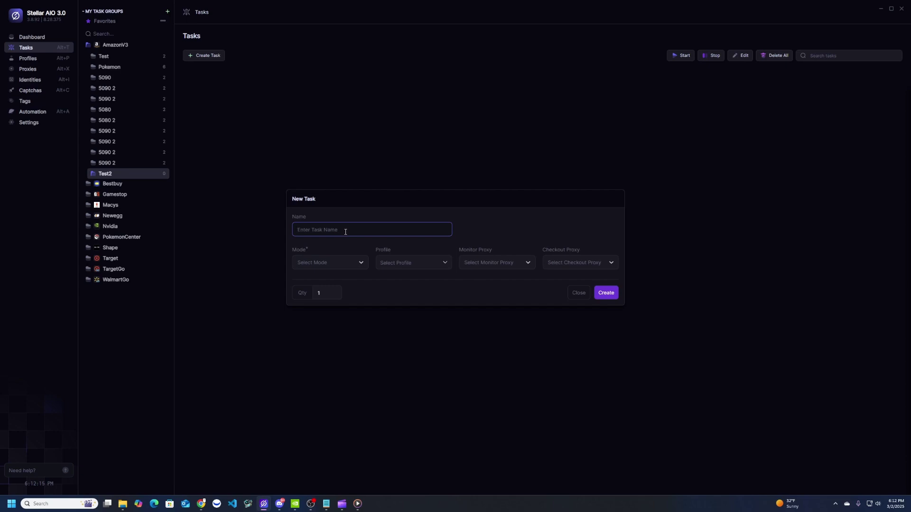
{"action": "type", "text": "Monitor"}
{"action": "left_click", "coordinate": [340, 264]}
{"action": "left_click", "coordinate": [335, 285]}
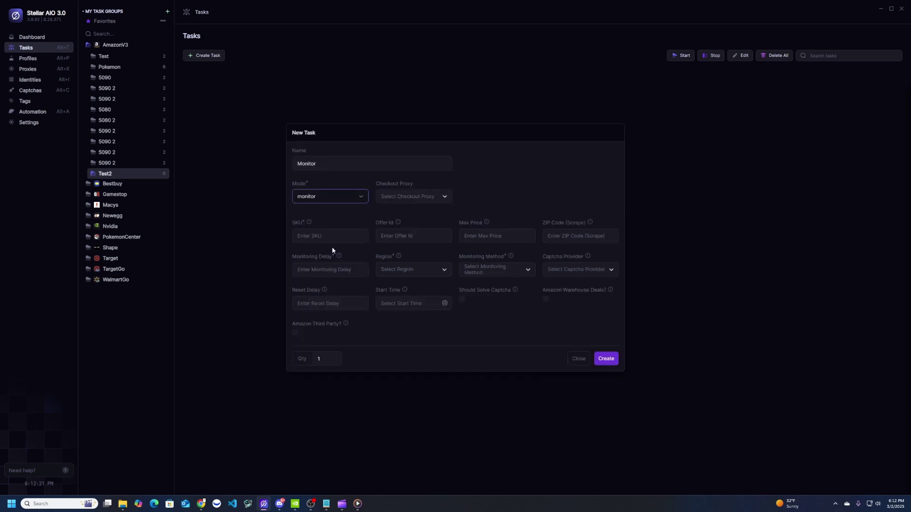
{"action": "left_click", "coordinate": [325, 197]}
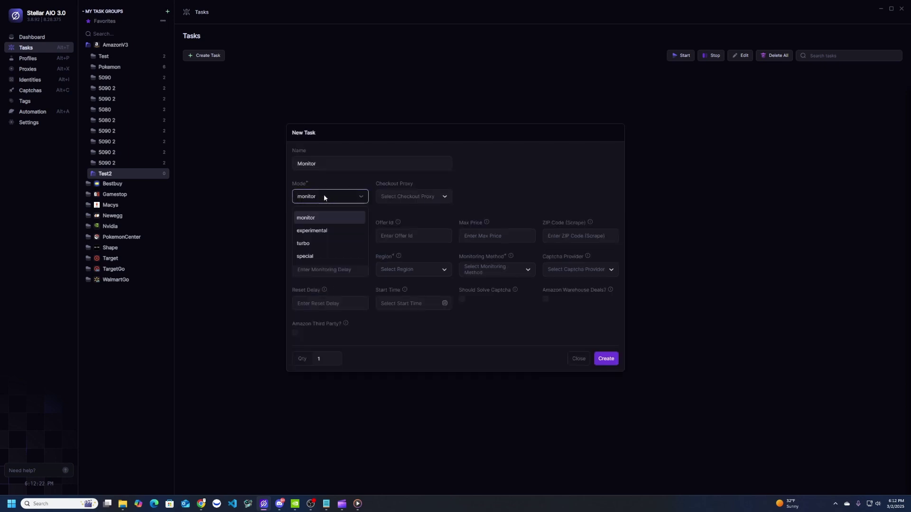
{"action": "left_click", "coordinate": [339, 218]}
{"action": "left_click", "coordinate": [401, 198]}
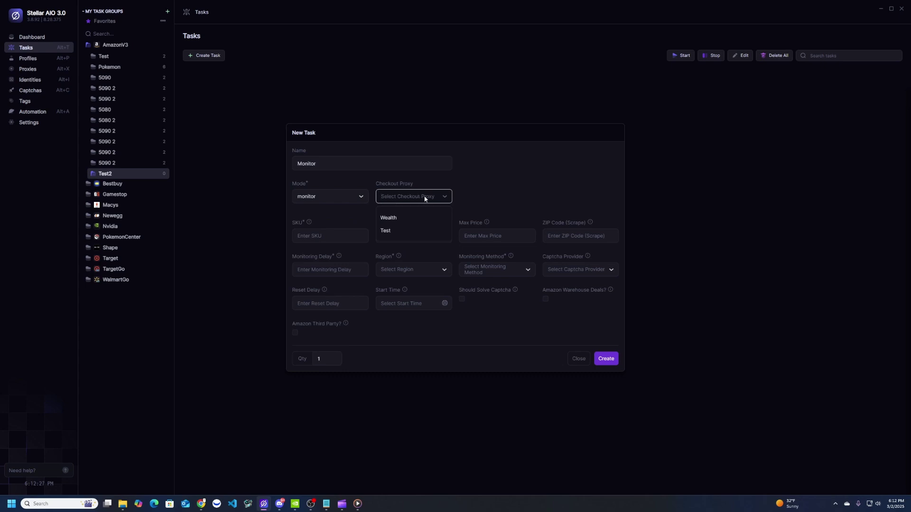
{"action": "left_click", "coordinate": [418, 212]}
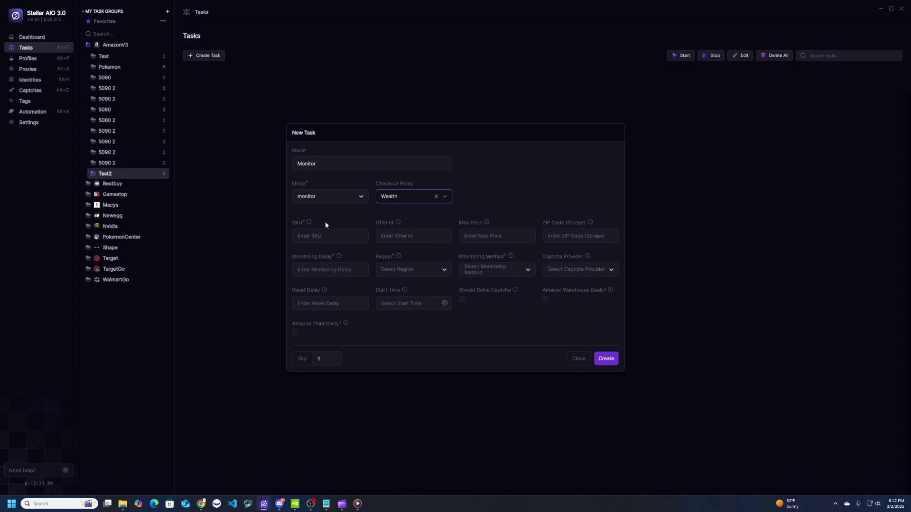
{"action": "left_click", "coordinate": [323, 233]}
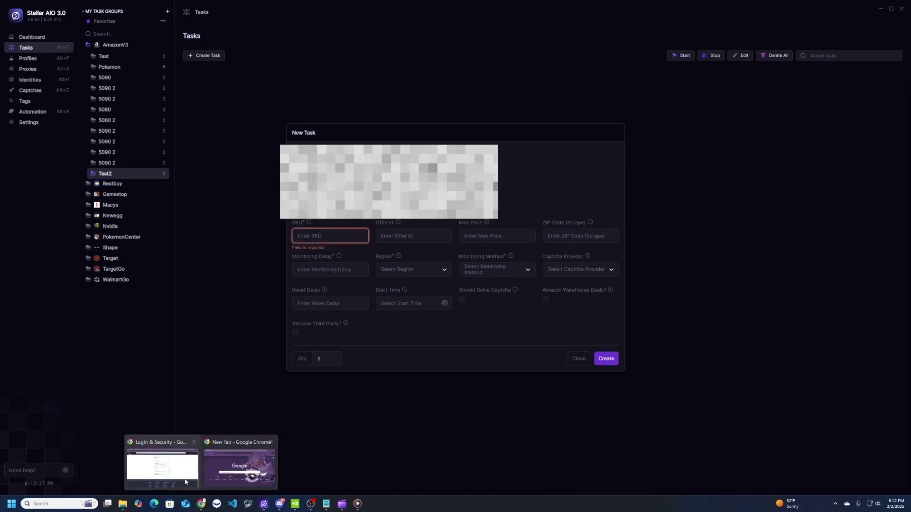
- Check the Ring Indoor Cam's product ID B0B6GLQJMV, then open Lunch Money's prismatic-evolutions channel
{"action": "left_click", "coordinate": [161, 462]}
{"action": "left_click", "coordinate": [145, 7]}
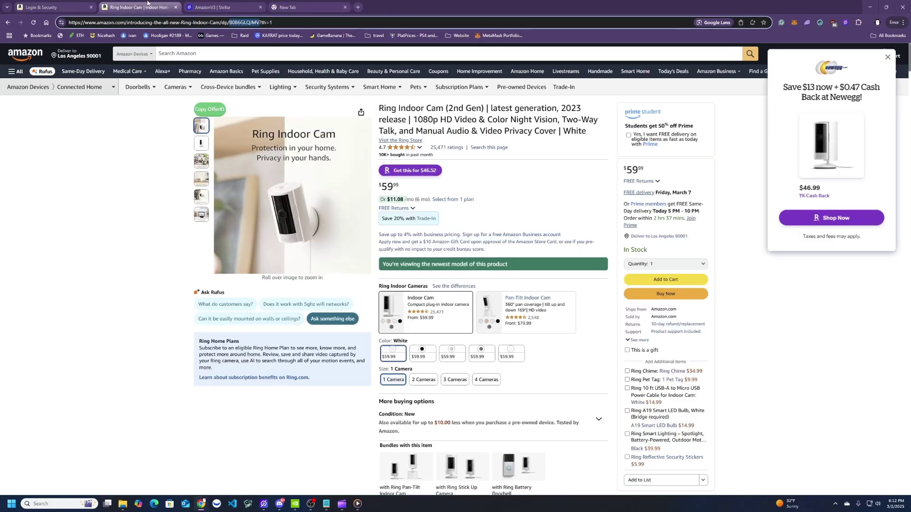
{"action": "left_click", "coordinate": [239, 22]}
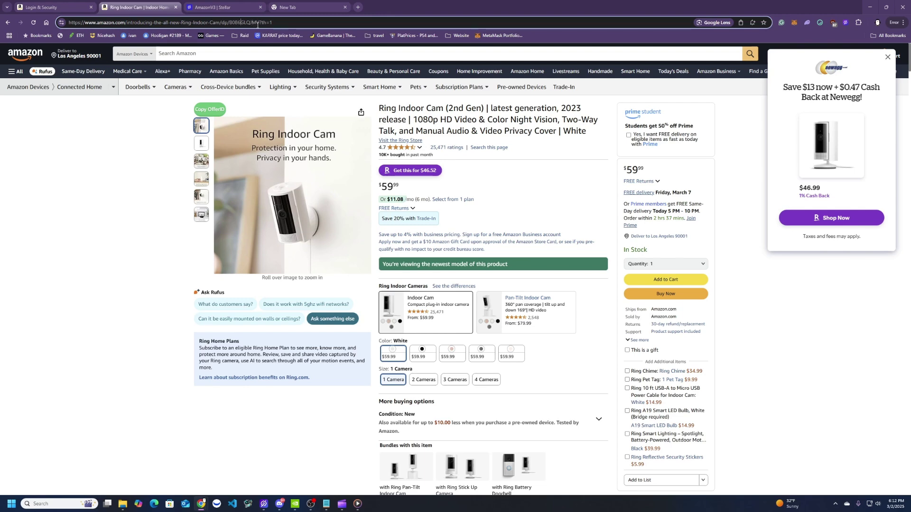
{"action": "left_click", "coordinate": [280, 505]}
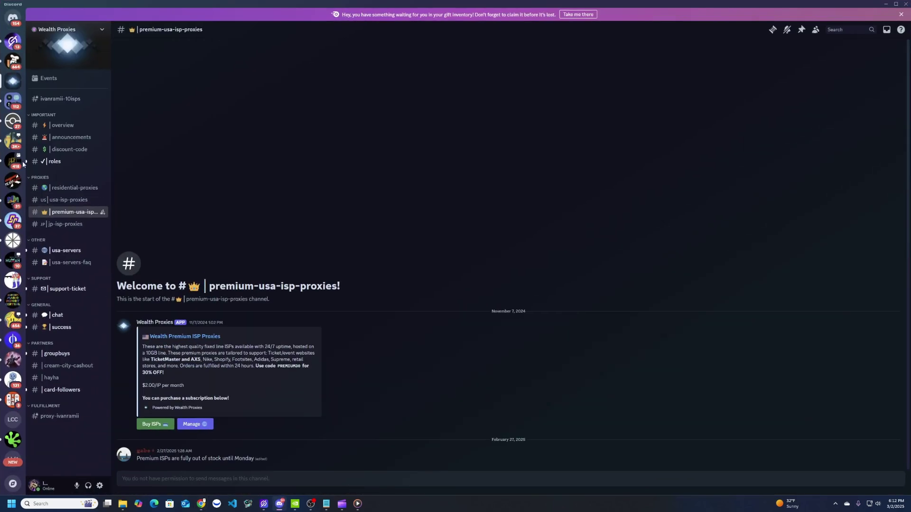
{"action": "left_click", "coordinate": [12, 61]}
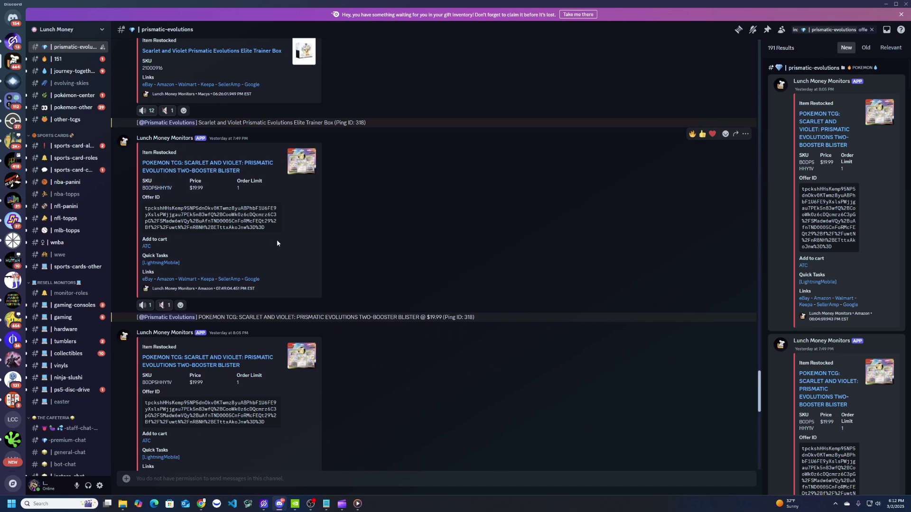
- Copy the blister's Offer ID and select product ID B0B6GLQJMV in Chrome's address bar
{"action": "left_click_drag", "start_coordinate": [264, 228], "coordinate": [144, 208]}
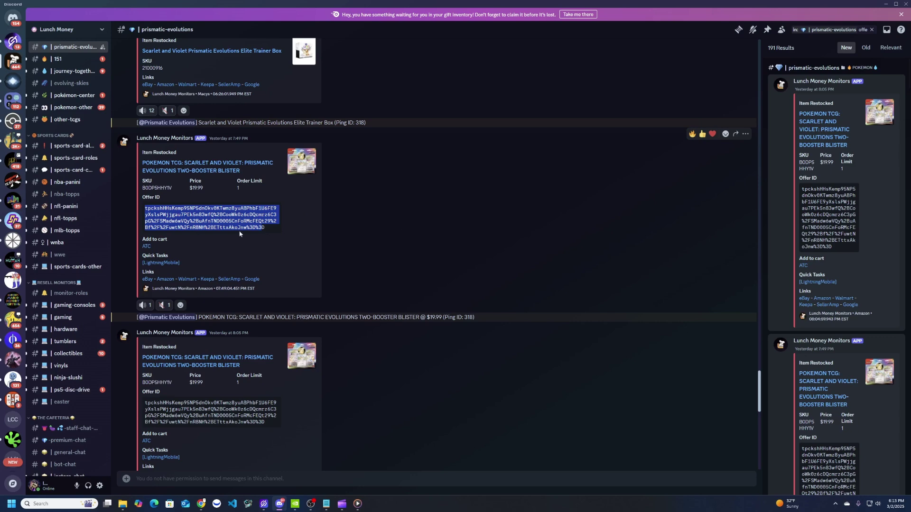
{"action": "left_click", "coordinate": [885, 4]}
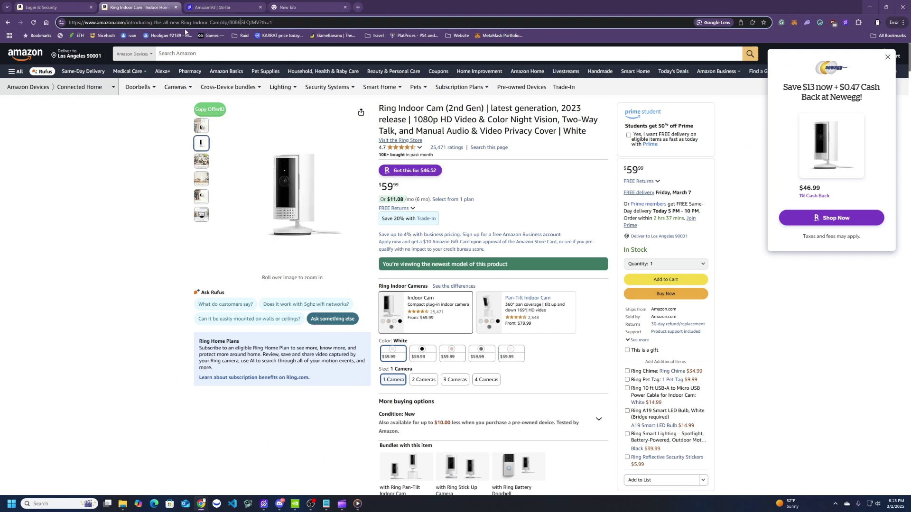
{"action": "left_click_drag", "start_coordinate": [260, 22], "coordinate": [230, 23]}
{"action": "key", "text": "ctrl+c"}
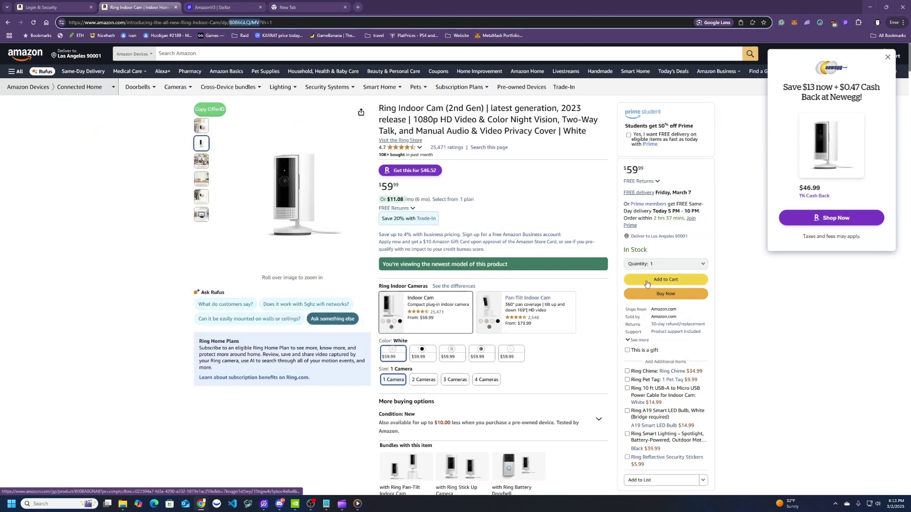
{"action": "left_click", "coordinate": [870, 7]}
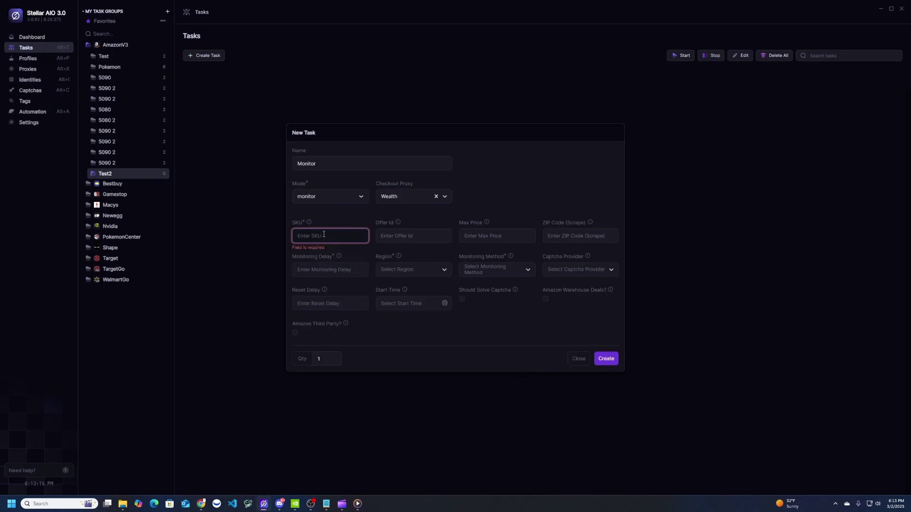
- Fill the Monitor task with SKU B0B6GLQJMV, the copied Offer Id, max price 75 and monitoring delay 5000
{"action": "key", "text": "ctrl+v"}
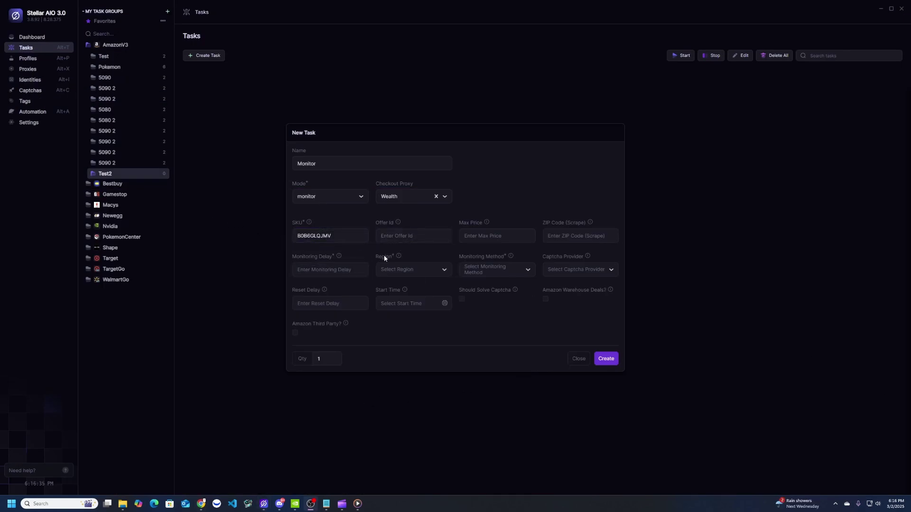
{"action": "left_click", "coordinate": [404, 240]}
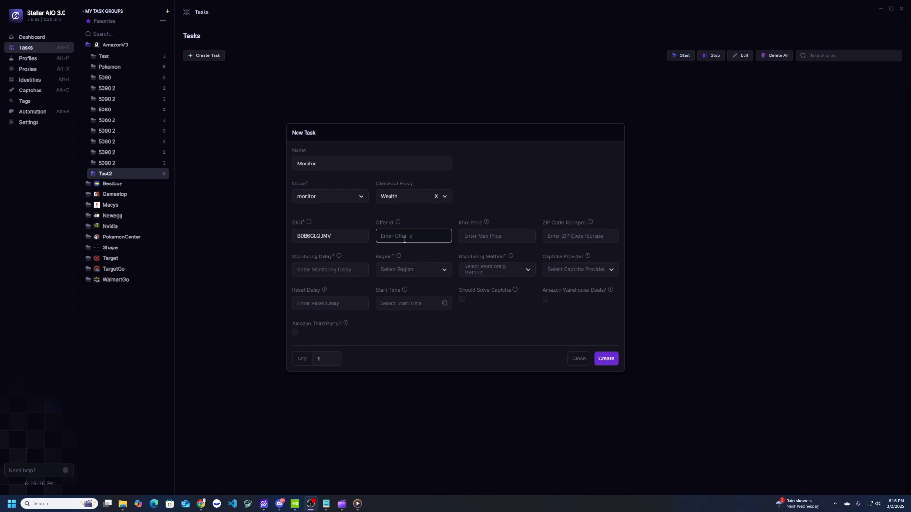
{"action": "key", "text": "ctrl+v"}
{"action": "left_click", "coordinate": [473, 241]}
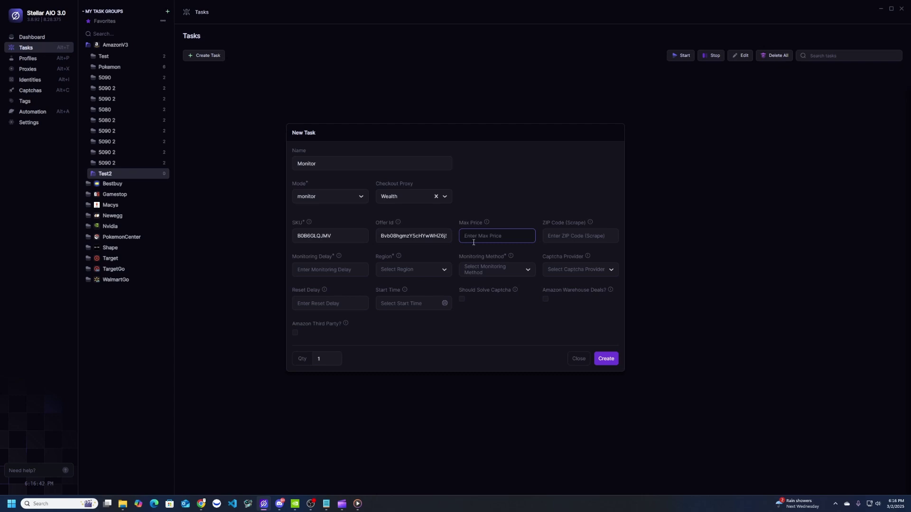
{"action": "type", "text": "75"}
{"action": "left_click", "coordinate": [551, 238]}
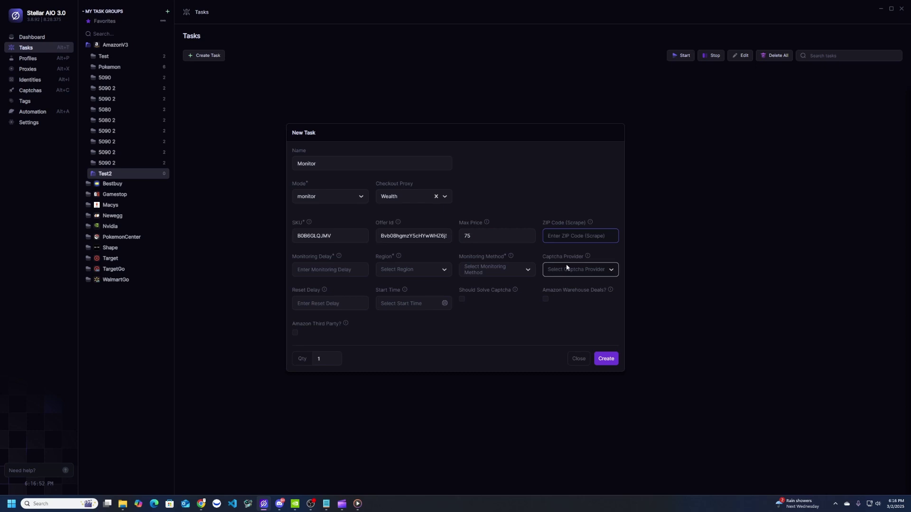
{"action": "mouse_move", "coordinate": [591, 222]}
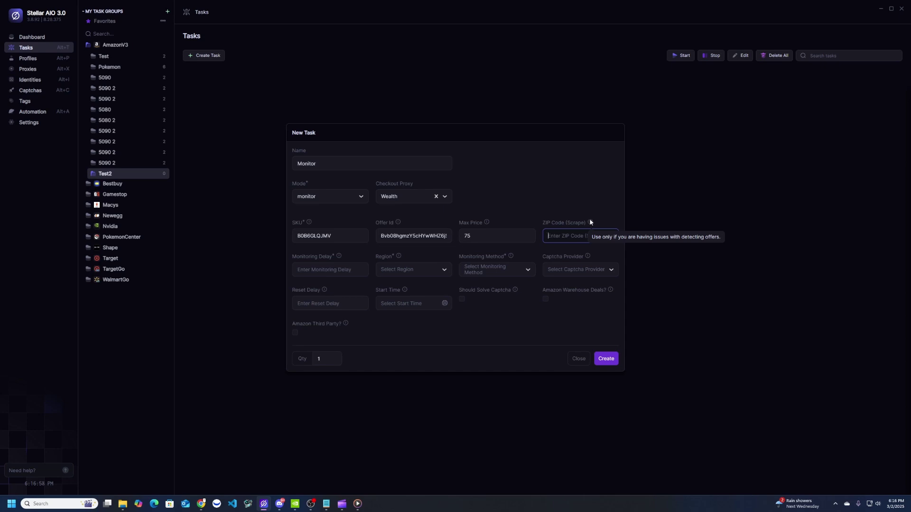
{"action": "left_click", "coordinate": [338, 270]}
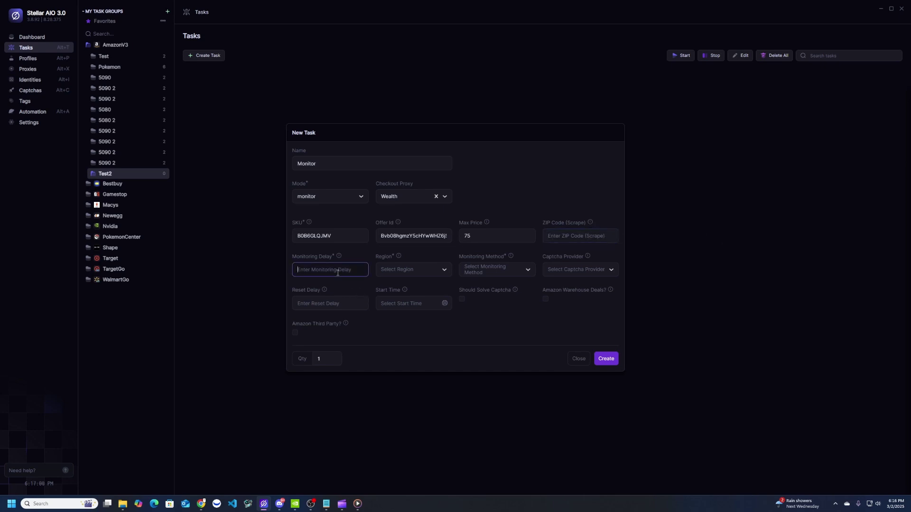
{"action": "type", "text": "5000"}
- Set region USA, monitoring method fast2, captcha provider TwoCaptcha, and enable captcha solving
{"action": "left_click", "coordinate": [413, 270]}
{"action": "left_click", "coordinate": [413, 268]}
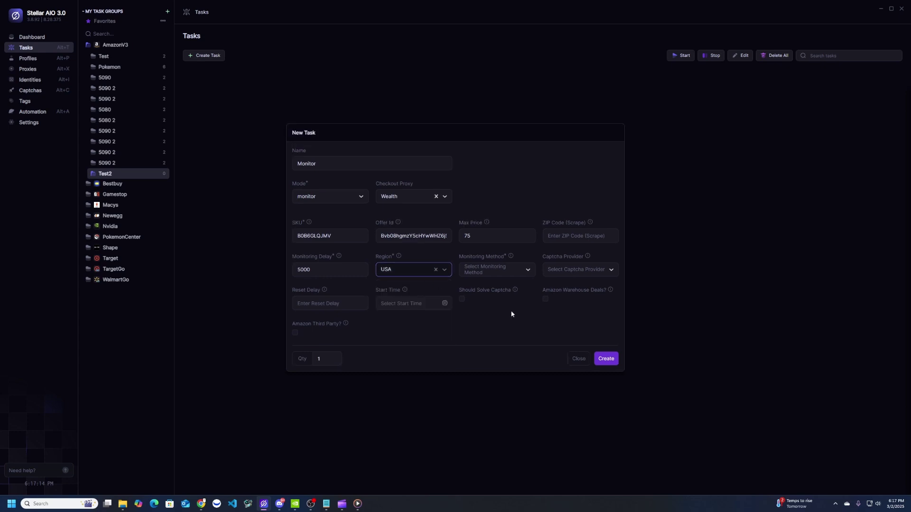
{"action": "left_click", "coordinate": [493, 272]}
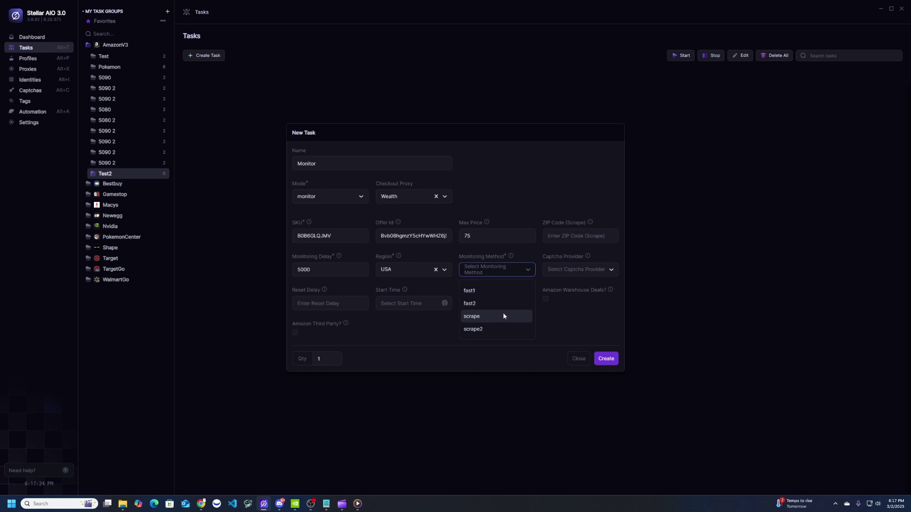
{"action": "left_click", "coordinate": [480, 303]}
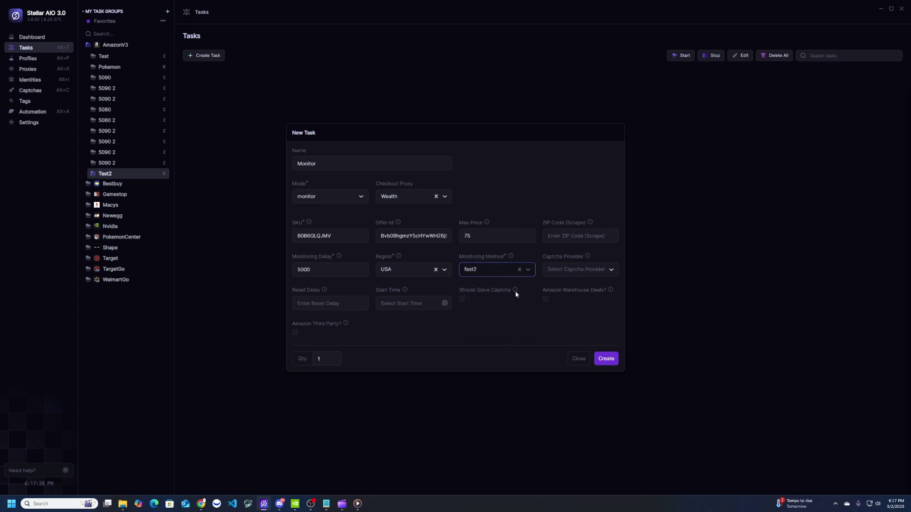
{"action": "left_click", "coordinate": [561, 270]}
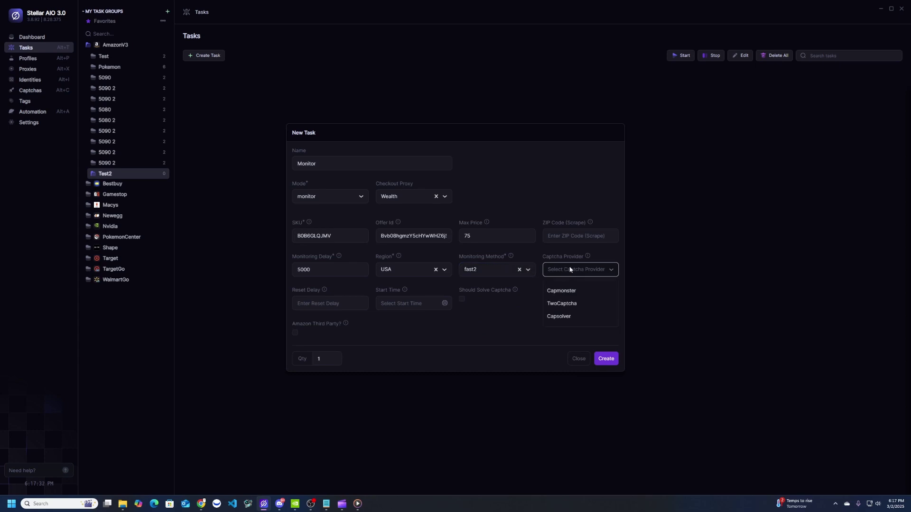
{"action": "left_click", "coordinate": [572, 304]}
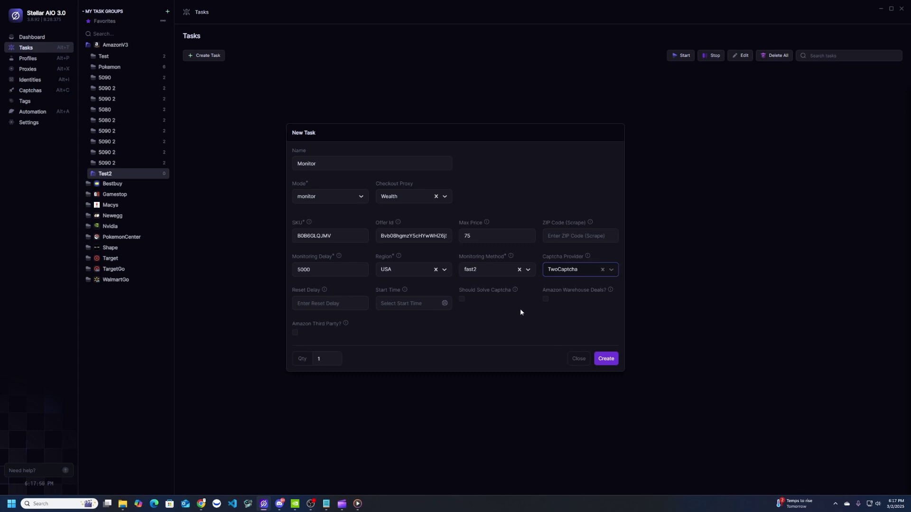
{"action": "left_click", "coordinate": [463, 300]}
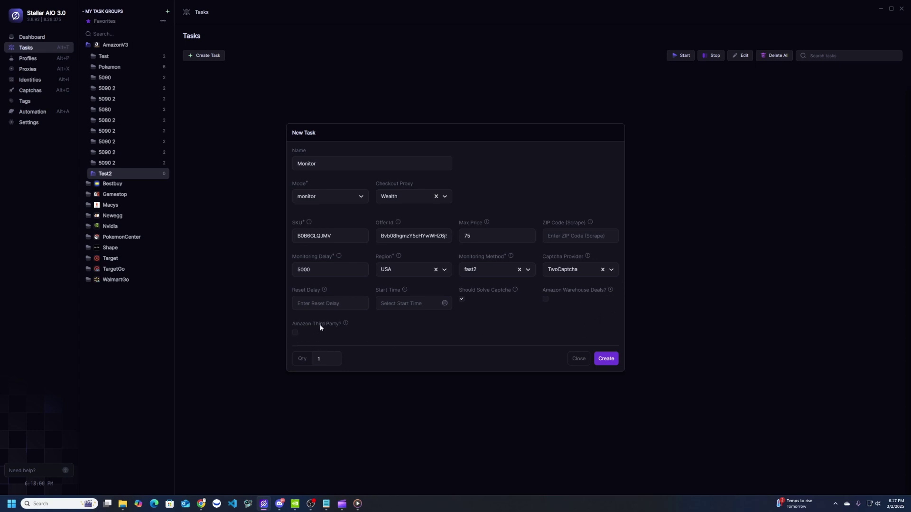
- Create the Monitor task in Test2 and start it
{"action": "left_click", "coordinate": [610, 360]}
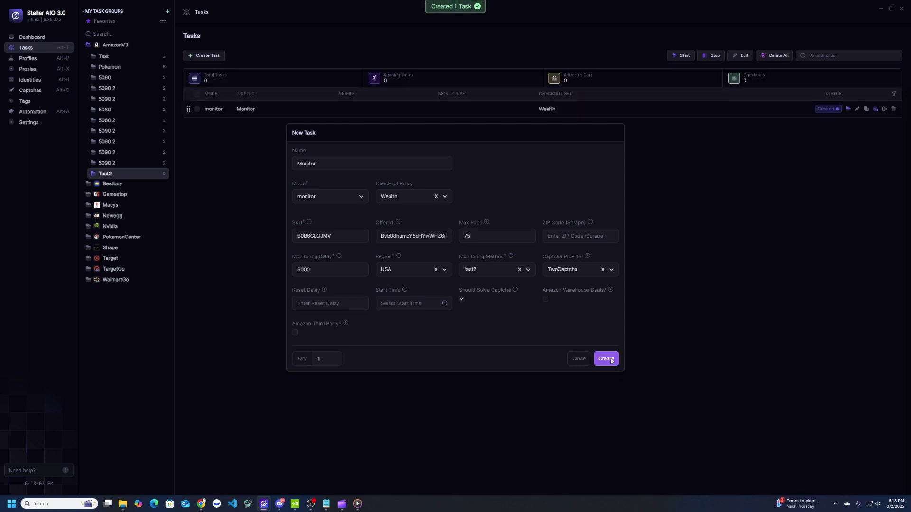
{"action": "left_click", "coordinate": [572, 364]}
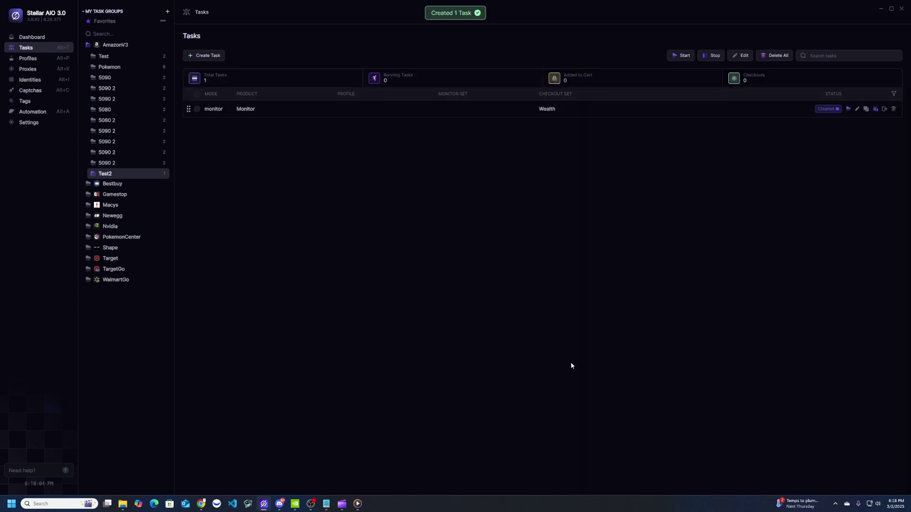
{"action": "left_click", "coordinate": [848, 109]}
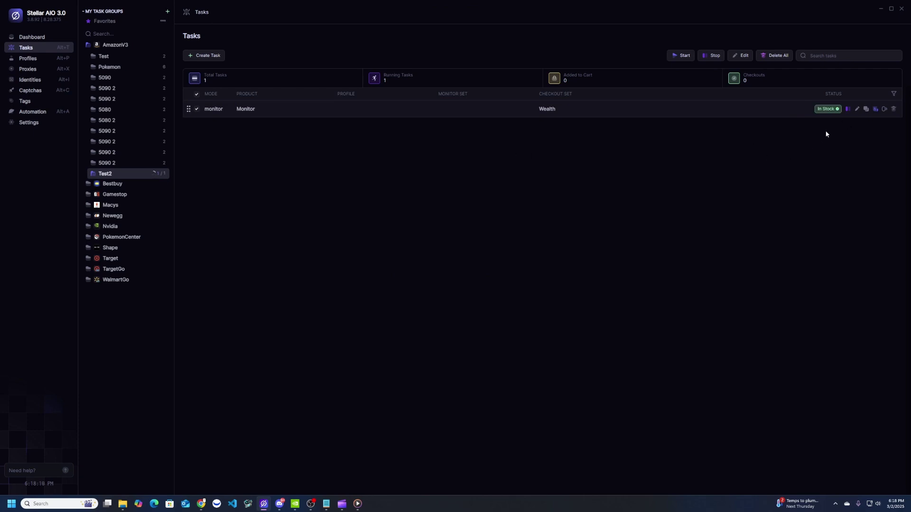
- Begin a new task in turbo mode using the Wealth checkout proxy
{"action": "left_click", "coordinate": [204, 56]}
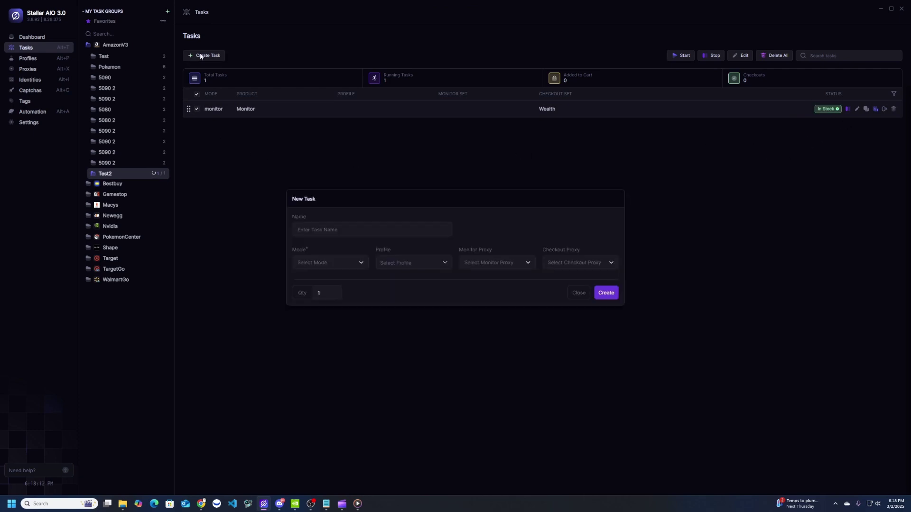
{"action": "left_click", "coordinate": [319, 262]}
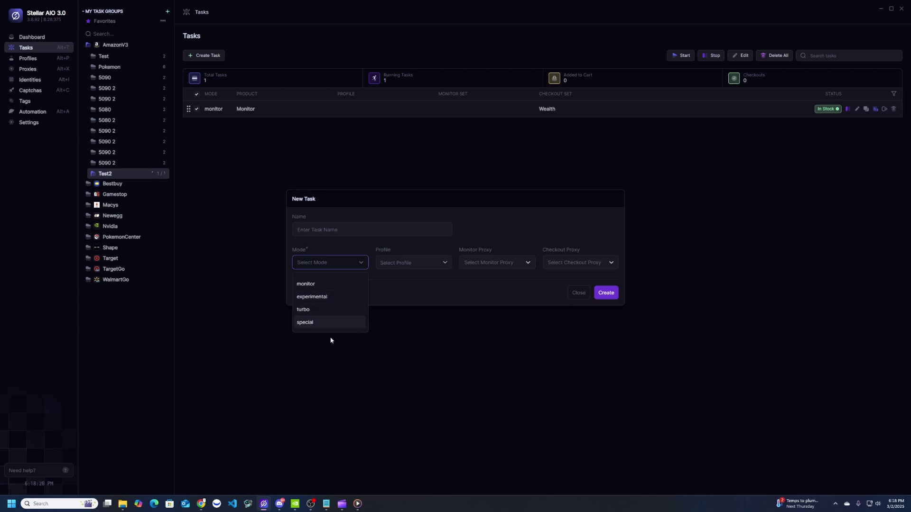
{"action": "left_click", "coordinate": [304, 310]}
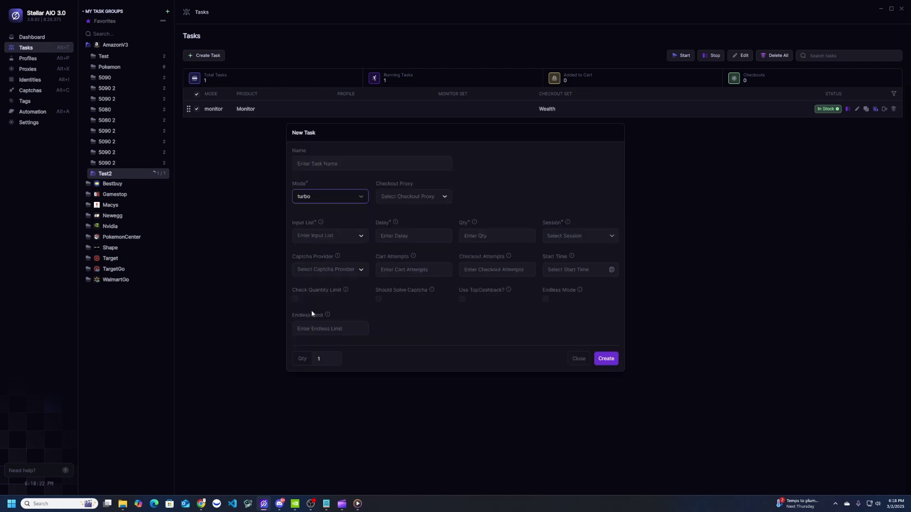
{"action": "left_click", "coordinate": [403, 197]}
{"action": "left_click", "coordinate": [405, 222]}
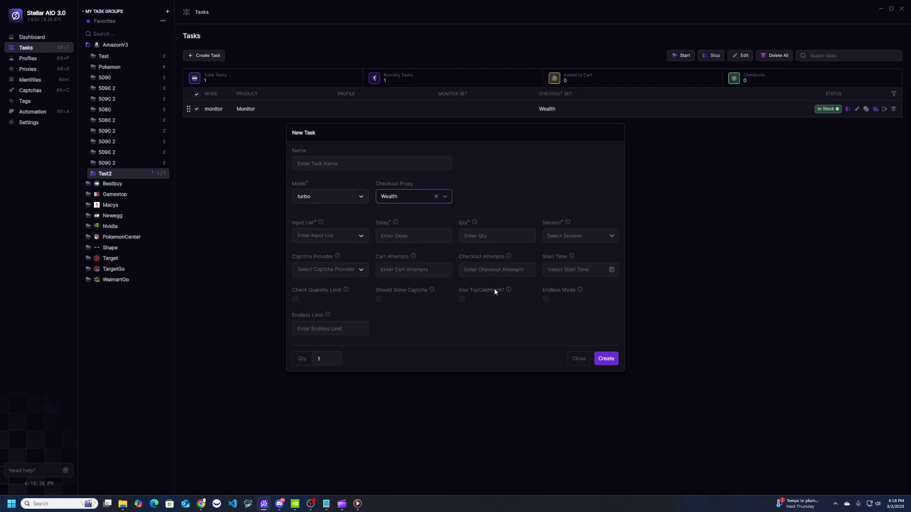
- Copy ASIN B0B6GLQJMV from the Amazon page URL into the task's input list
{"action": "left_click", "coordinate": [331, 236]}
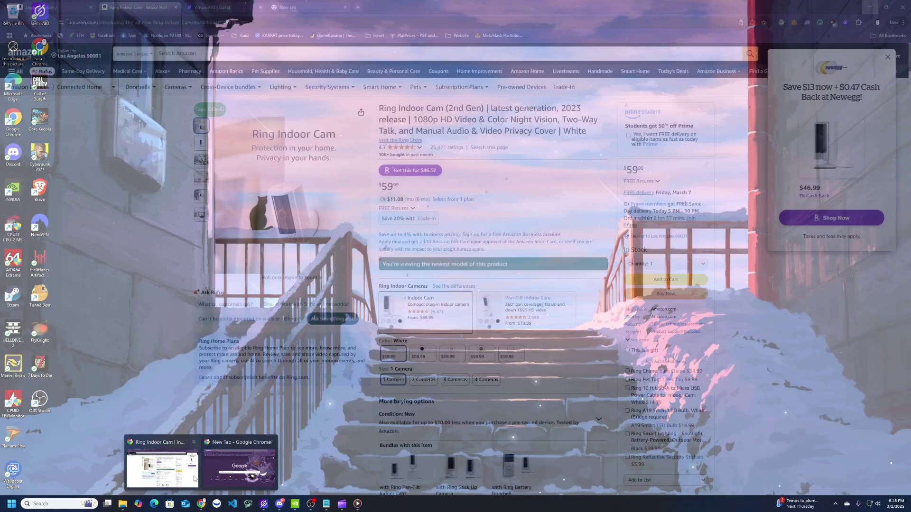
{"action": "mouse_move", "coordinate": [201, 504]}
{"action": "left_click", "coordinate": [161, 463]}
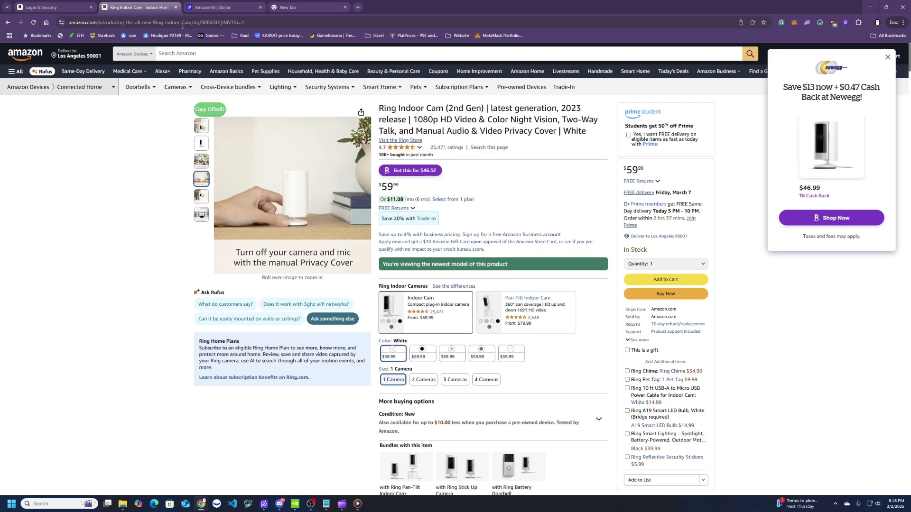
{"action": "left_click", "coordinate": [234, 25]}
{"action": "left_click_drag", "start_coordinate": [260, 22], "coordinate": [230, 23]}
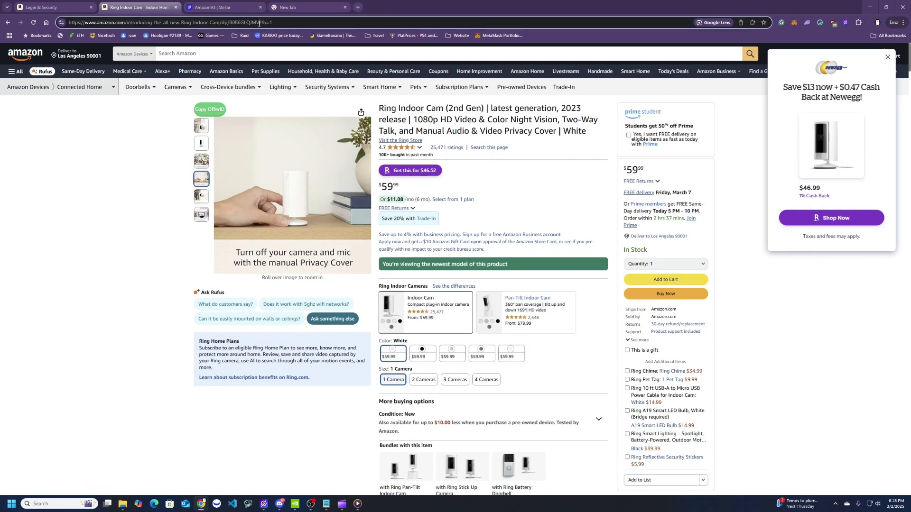
{"action": "left_click", "coordinate": [870, 7]}
{"action": "left_click", "coordinate": [330, 236]}
{"action": "key", "text": "ctrl+v"}
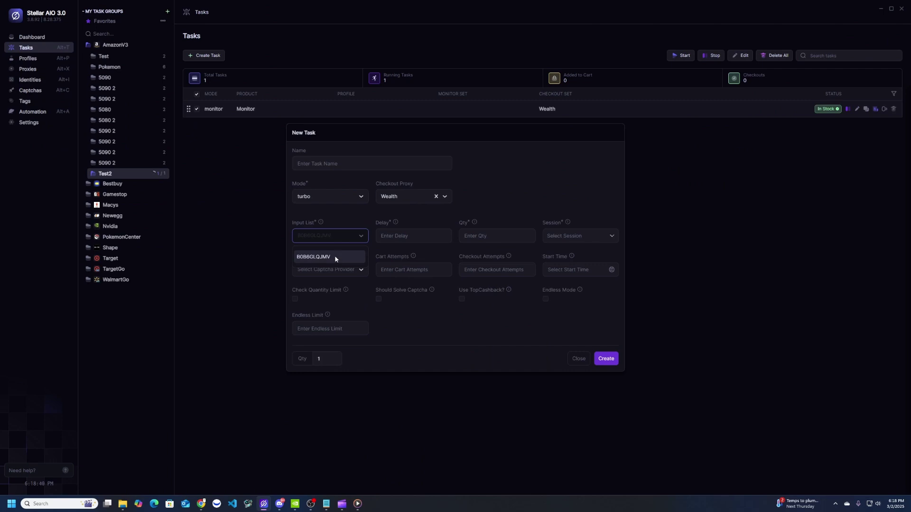
- Add B0B6GLQJMV as the product input with delay 1000 and quantity 1
{"action": "left_click", "coordinate": [336, 259]}
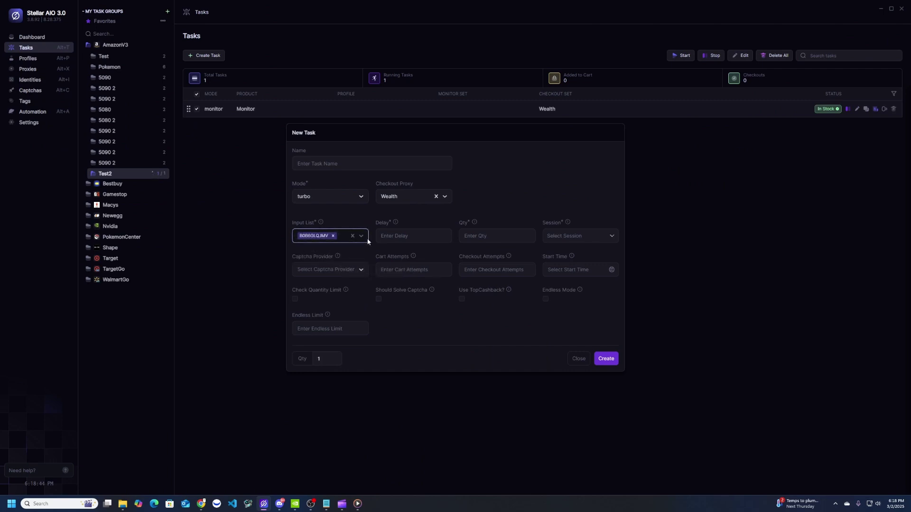
{"action": "left_click", "coordinate": [395, 237]}
{"action": "type", "text": "1000"}
{"action": "left_click", "coordinate": [492, 237]}
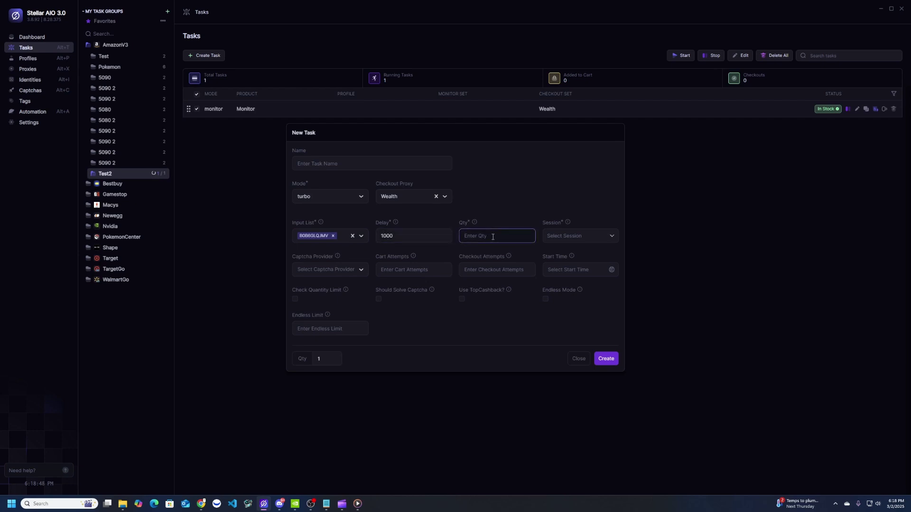
{"action": "type", "text": "1"}
- Use the Main Prime Account session with TwoCaptcha solving, then create the turbo task
{"action": "left_click", "coordinate": [580, 240]}
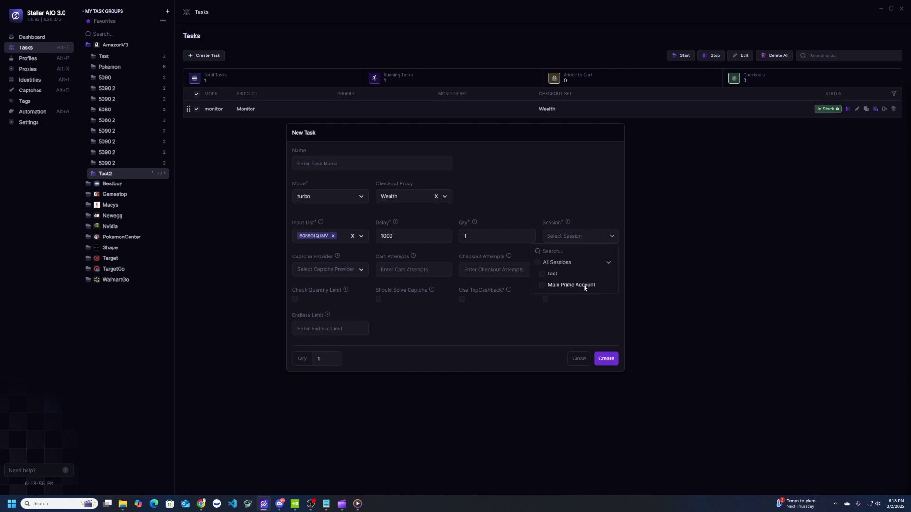
{"action": "left_click", "coordinate": [583, 285]}
{"action": "left_click", "coordinate": [543, 333]}
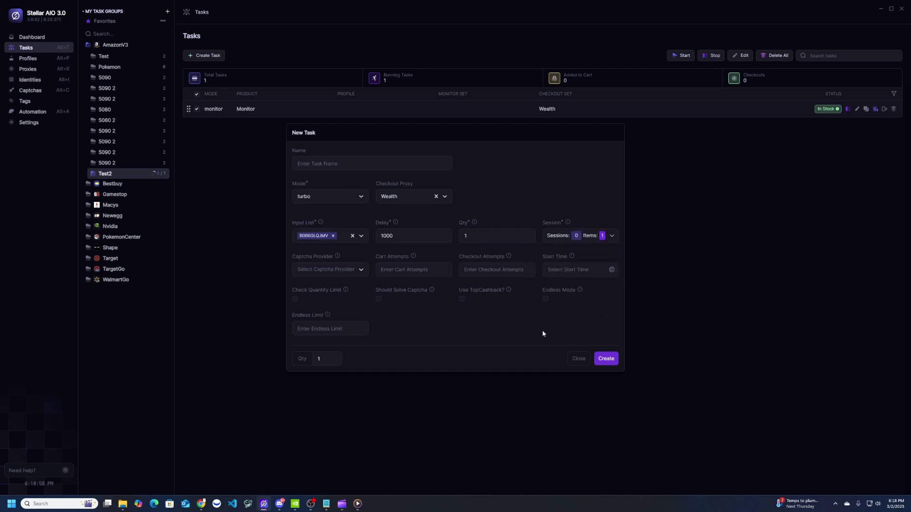
{"action": "left_click", "coordinate": [348, 269]}
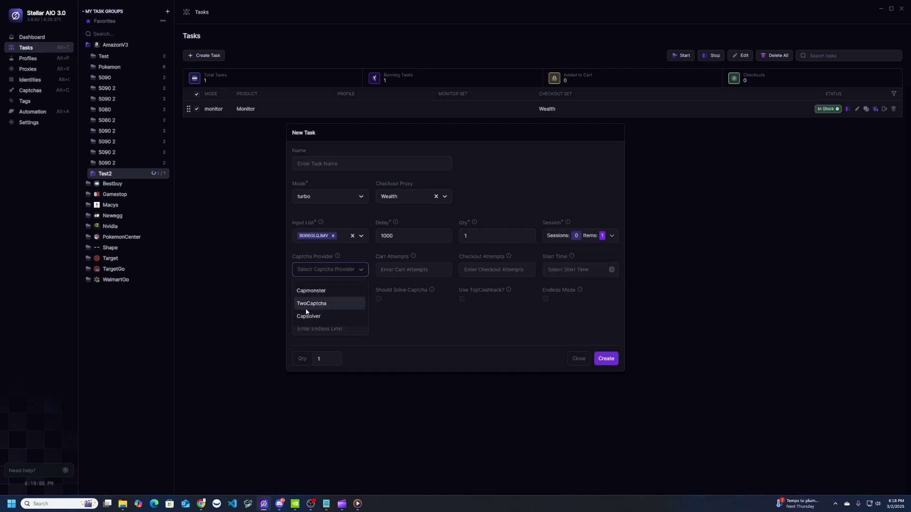
{"action": "left_click", "coordinate": [338, 304]}
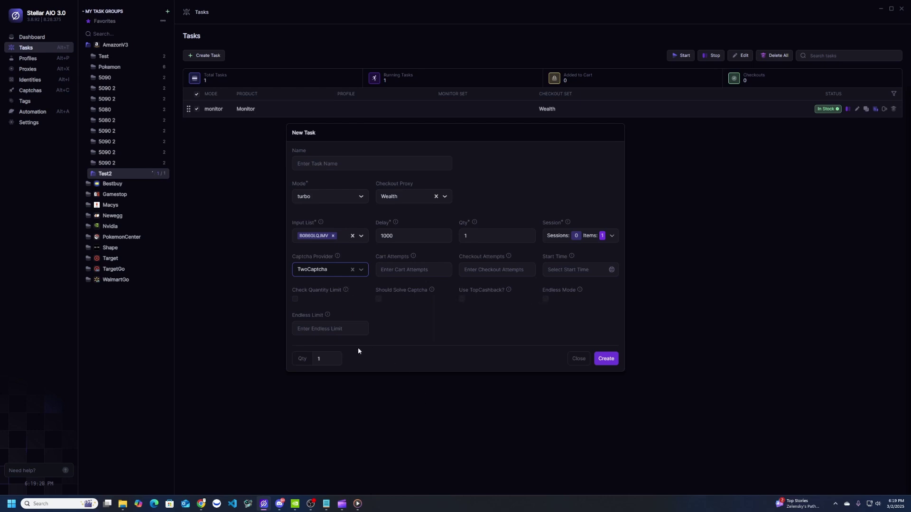
{"action": "left_click", "coordinate": [378, 299]}
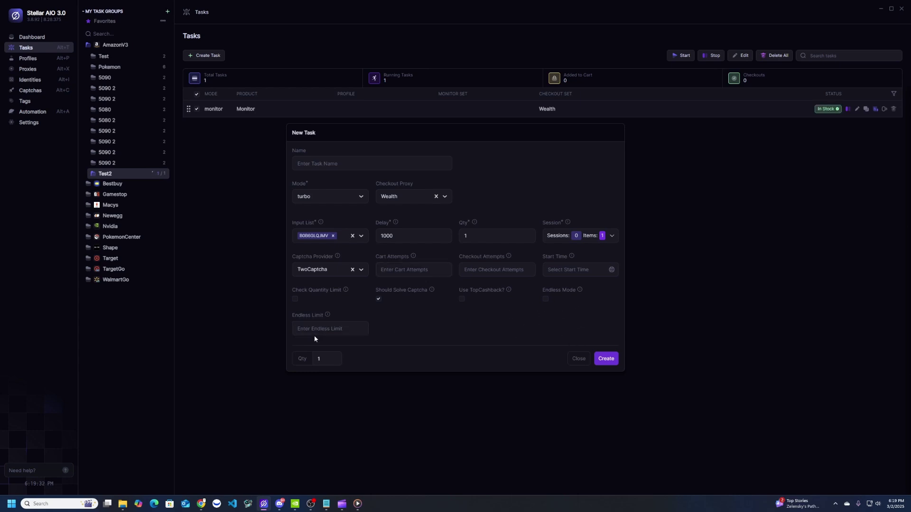
{"action": "left_click", "coordinate": [606, 359]}
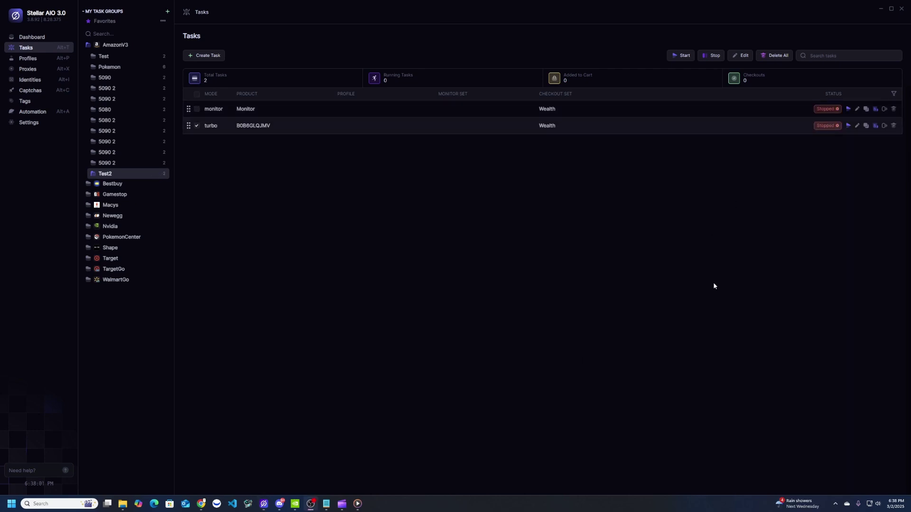
- Start the Test2 monitor and turbo tasks and wait for checkout
{"action": "left_click", "coordinate": [673, 57]}
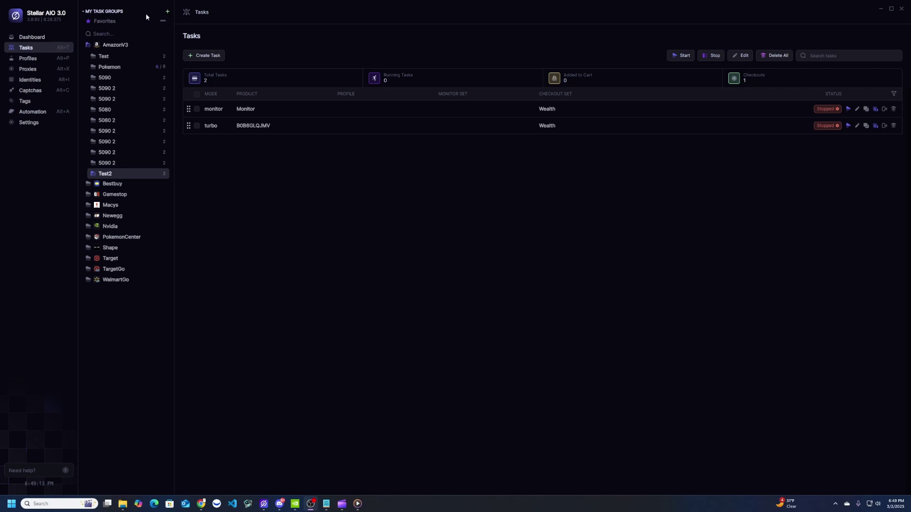
{"action": "left_click", "coordinate": [168, 11]}
{"action": "scroll", "coordinate": [450, 247], "scroll_direction": "down", "scroll_amount": 5}
{"action": "scroll", "coordinate": [456, 247], "scroll_direction": "down", "scroll_amount": 5}
{"action": "scroll", "coordinate": [469, 250], "scroll_direction": "down", "scroll_amount": 5}
{"action": "scroll", "coordinate": [473, 265], "scroll_direction": "down", "scroll_amount": 5}
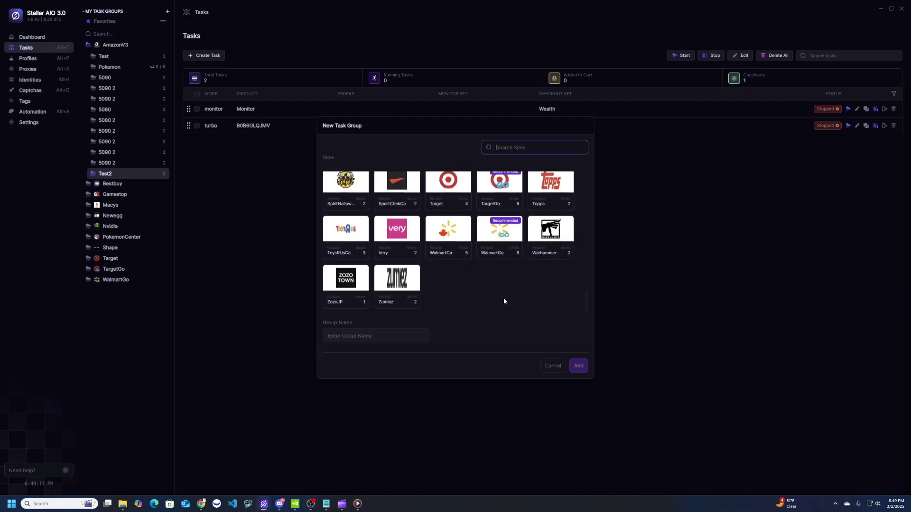
{"action": "scroll", "coordinate": [504, 301], "scroll_direction": "up", "scroll_amount": 3}
{"action": "scroll", "coordinate": [489, 270], "scroll_direction": "up", "scroll_amount": 2}
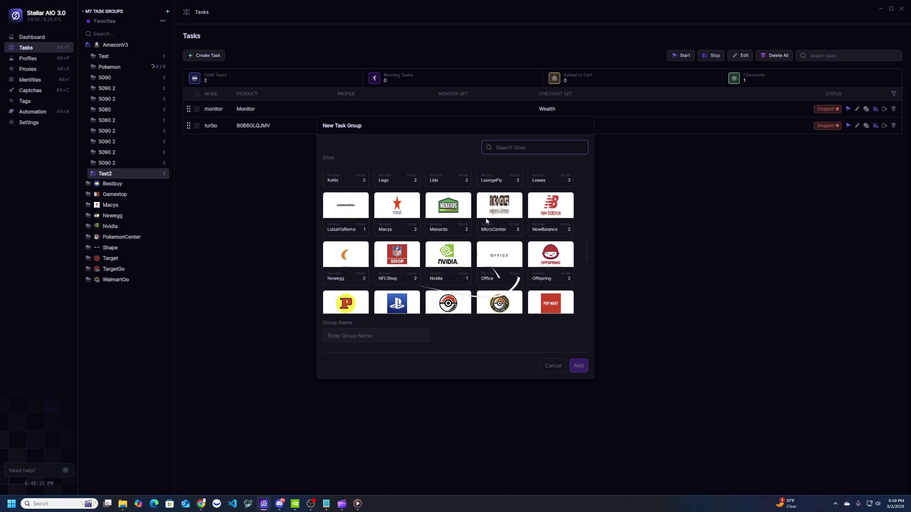
{"action": "scroll", "coordinate": [470, 275], "scroll_direction": "up", "scroll_amount": 5}
{"action": "scroll", "coordinate": [522, 266], "scroll_direction": "up", "scroll_amount": 2}
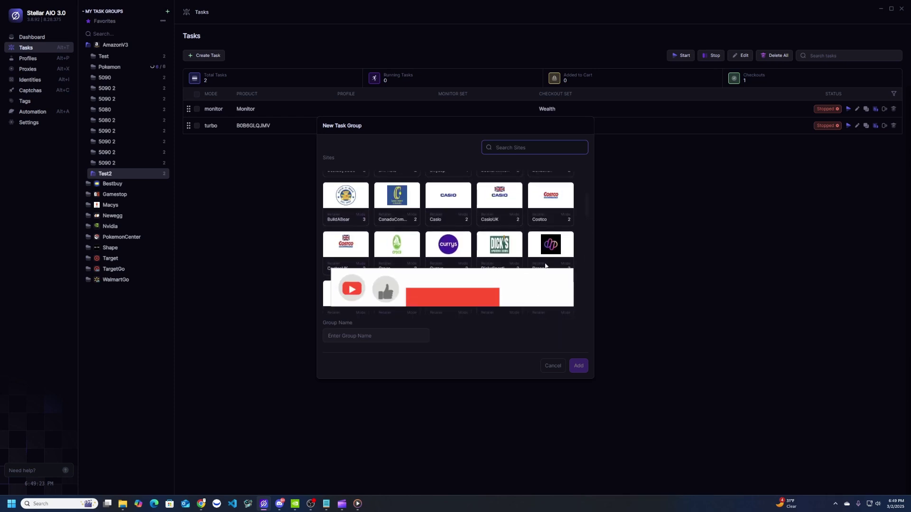